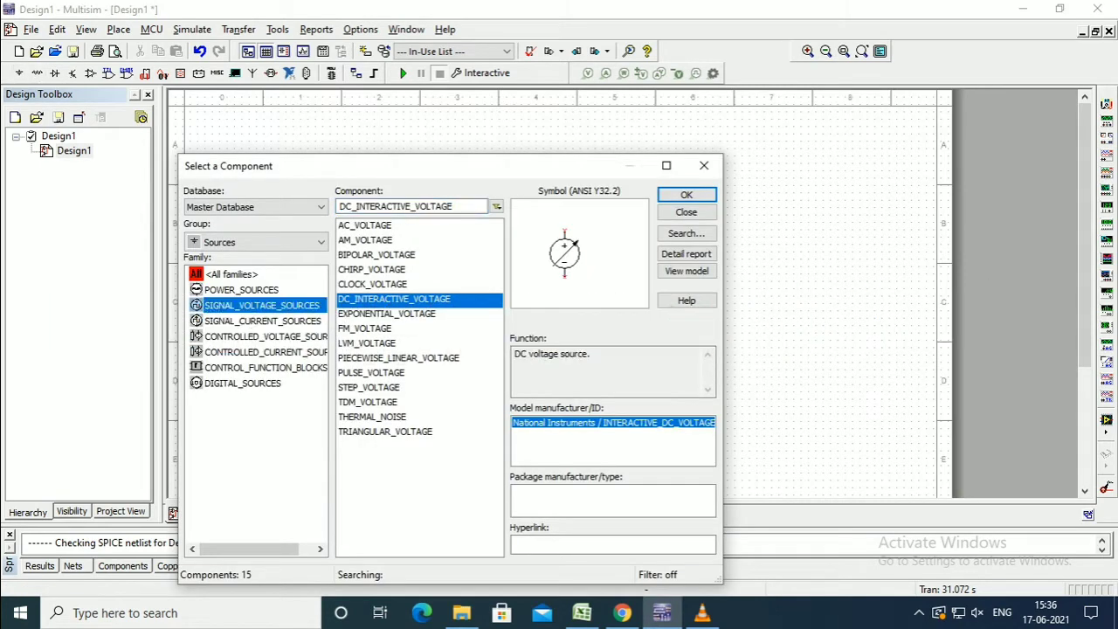
Step: Place a DC_INTERACTIVE_VOLTAGE source from the signal voltage sources on the left side of the schematic
{"action": "left_click", "coordinate": [394, 298]}
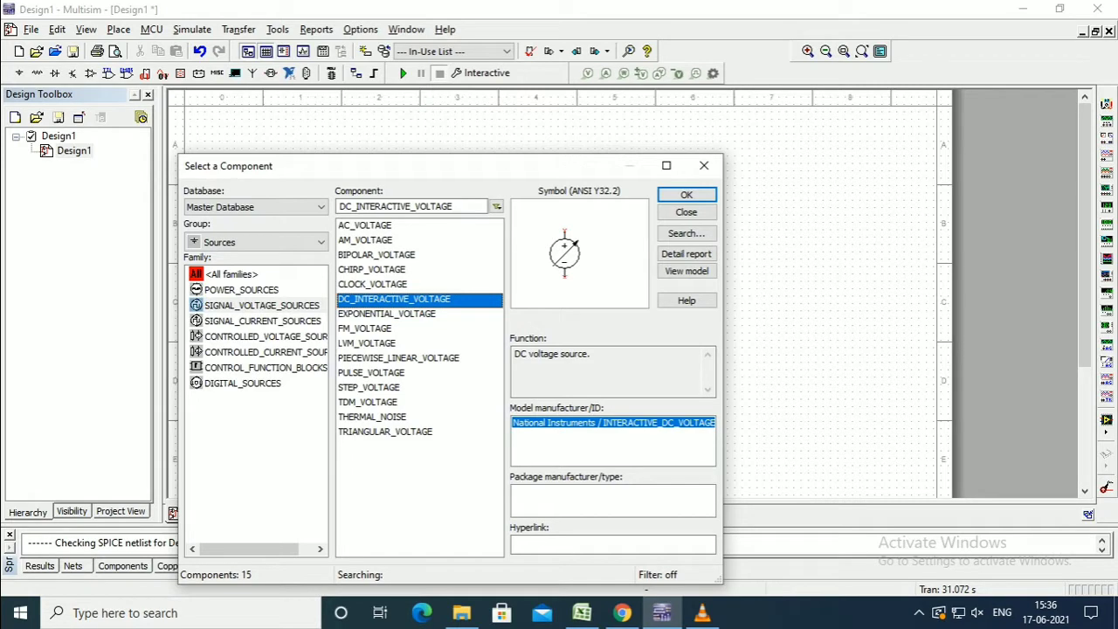
{"action": "left_click", "coordinate": [686, 194]}
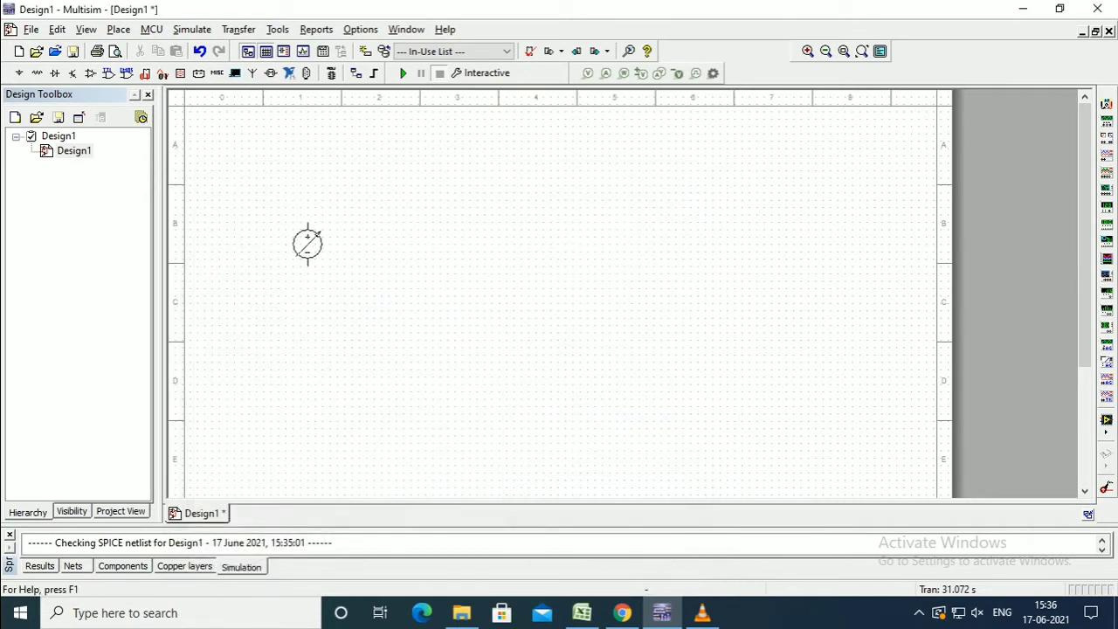
{"action": "left_click", "coordinate": [307, 252]}
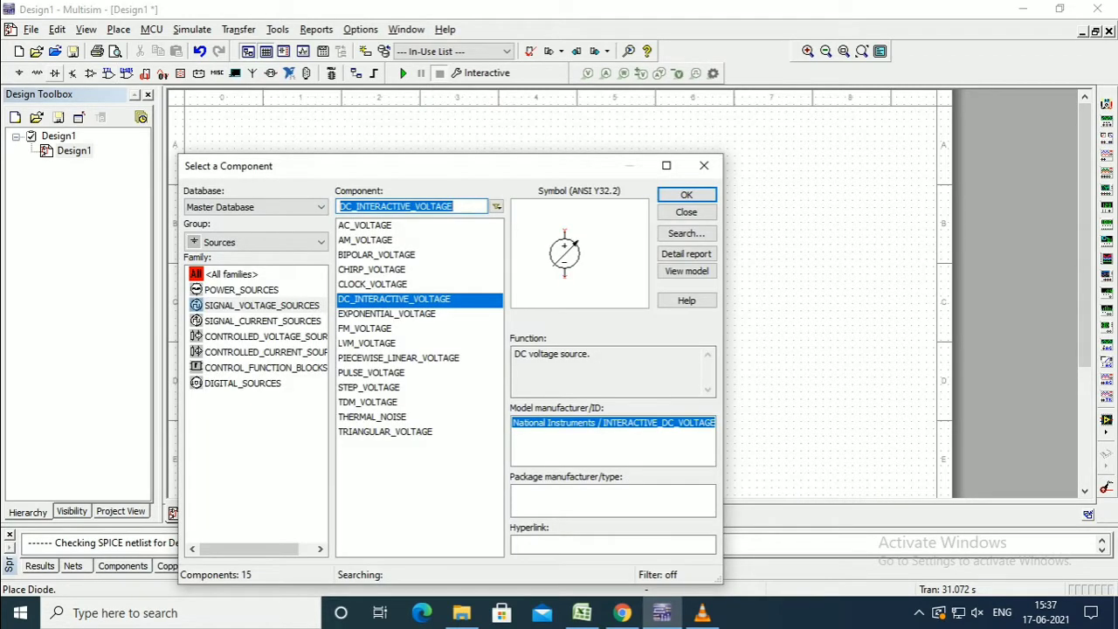
Step: Place a 1N4007 diode on the schematic to the right of the voltage source
{"action": "left_click", "coordinate": [55, 73]}
{"action": "type", "text": "1n4007"}
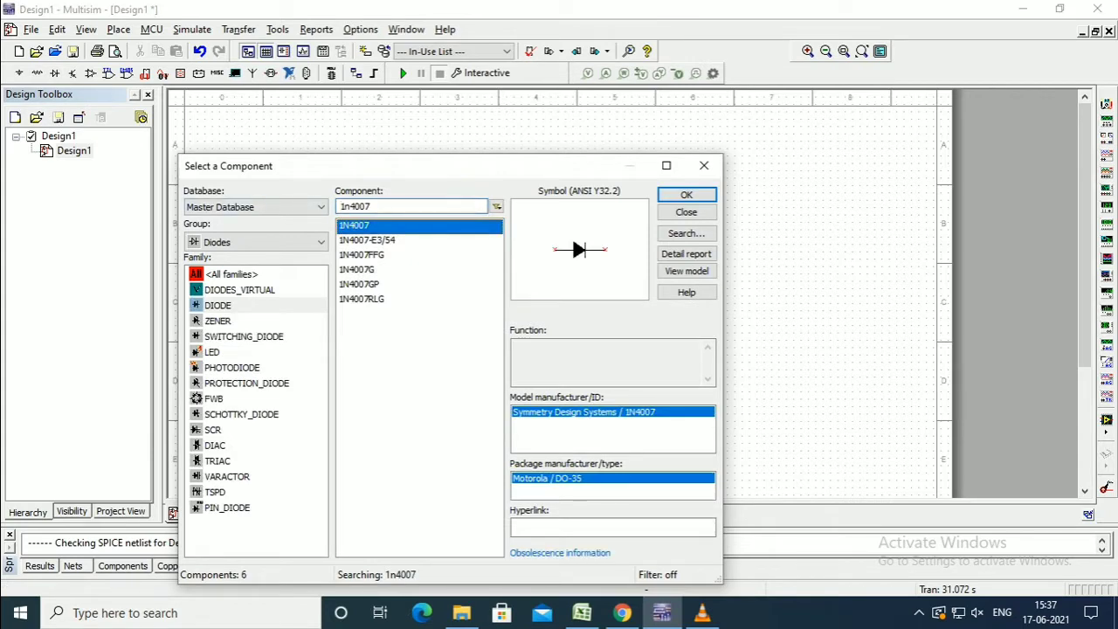
{"action": "left_click", "coordinate": [687, 194]}
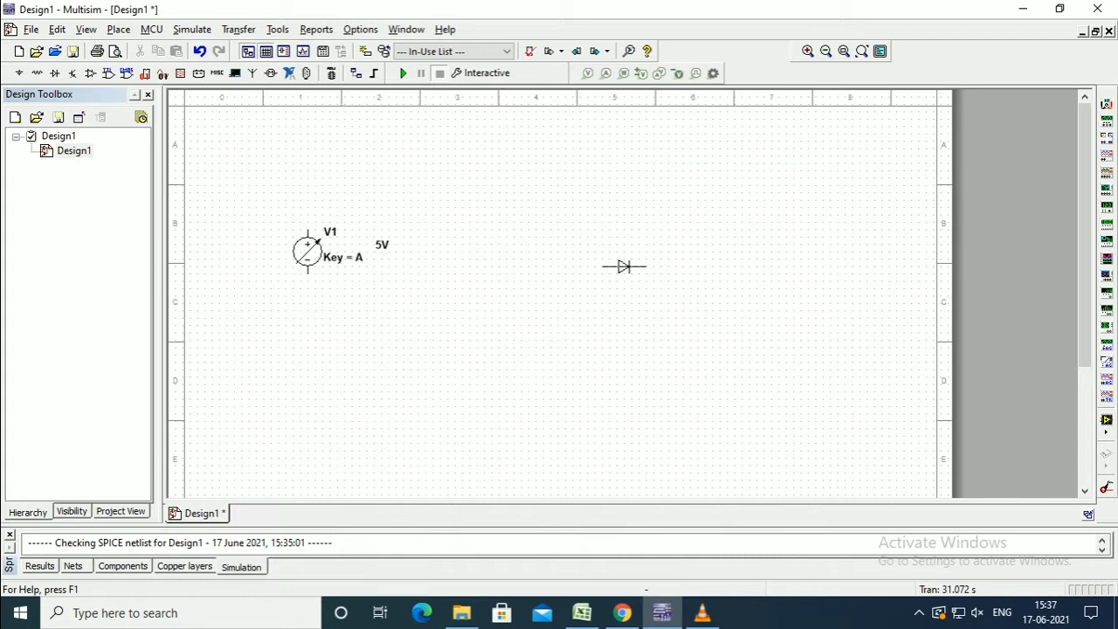
{"action": "left_click", "coordinate": [521, 252]}
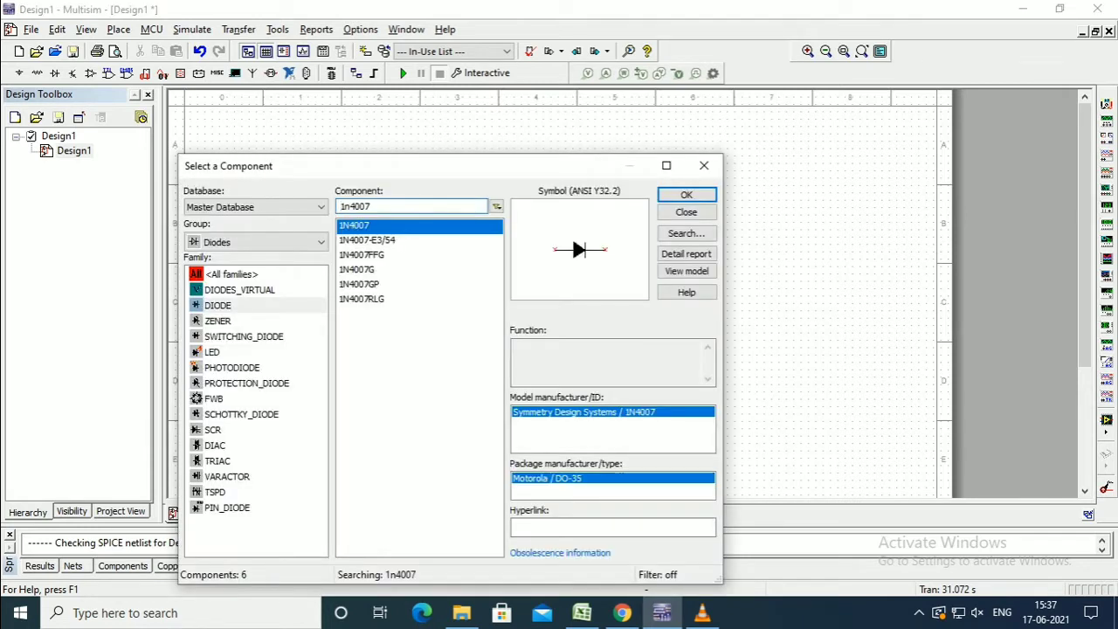
Step: Place a 100 Ω resistor above and between the voltage source and the diode, and finish adding components
{"action": "left_click", "coordinate": [38, 73]}
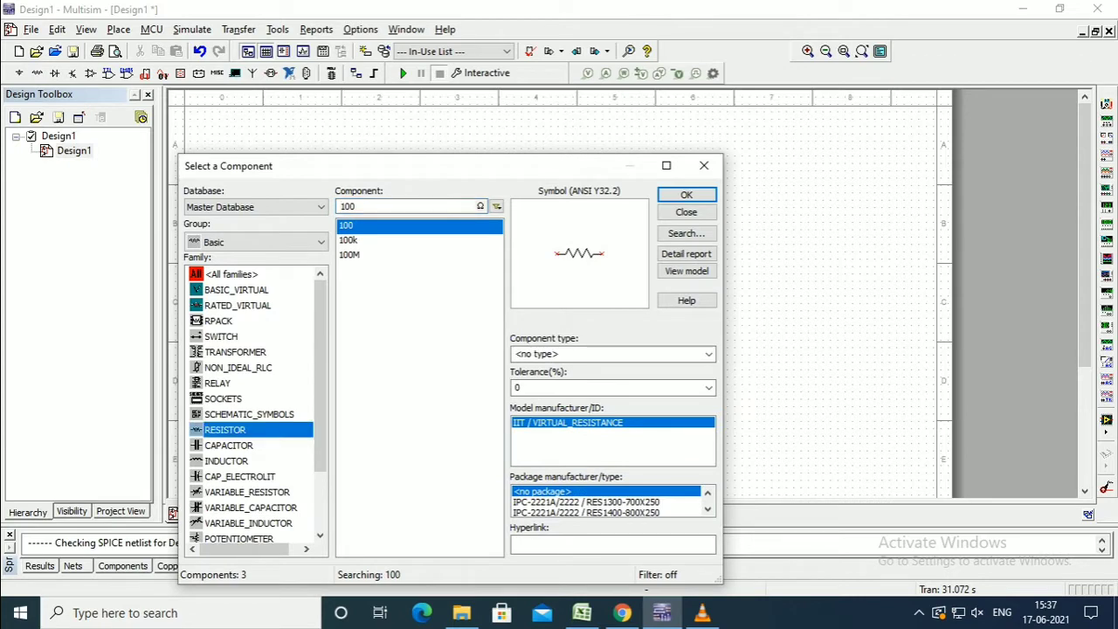
{"action": "left_click", "coordinate": [686, 194]}
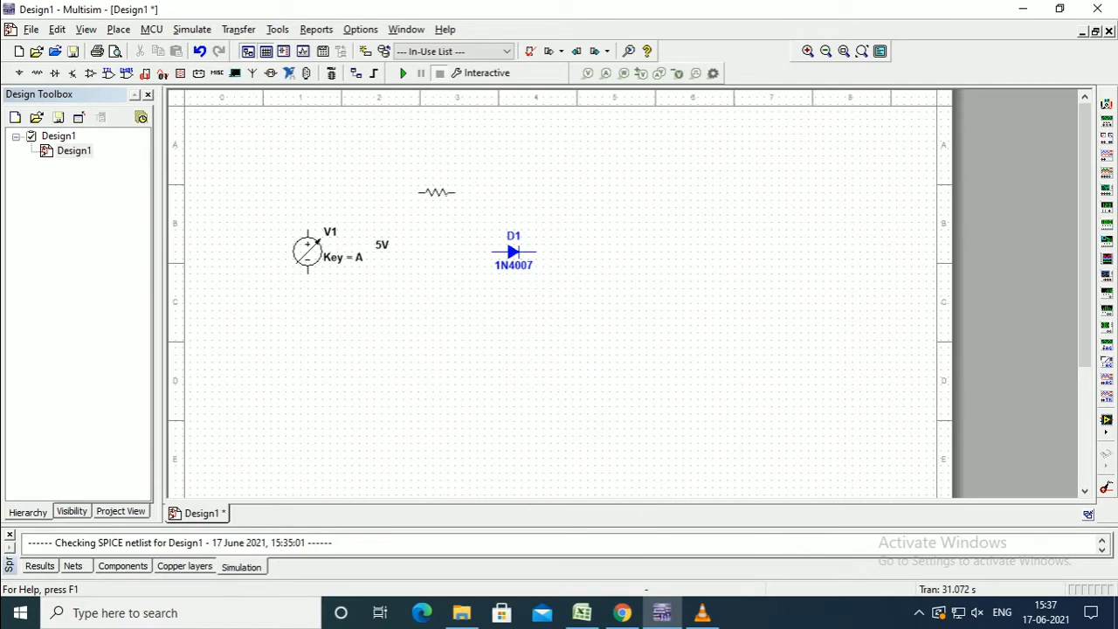
{"action": "left_click", "coordinate": [436, 199]}
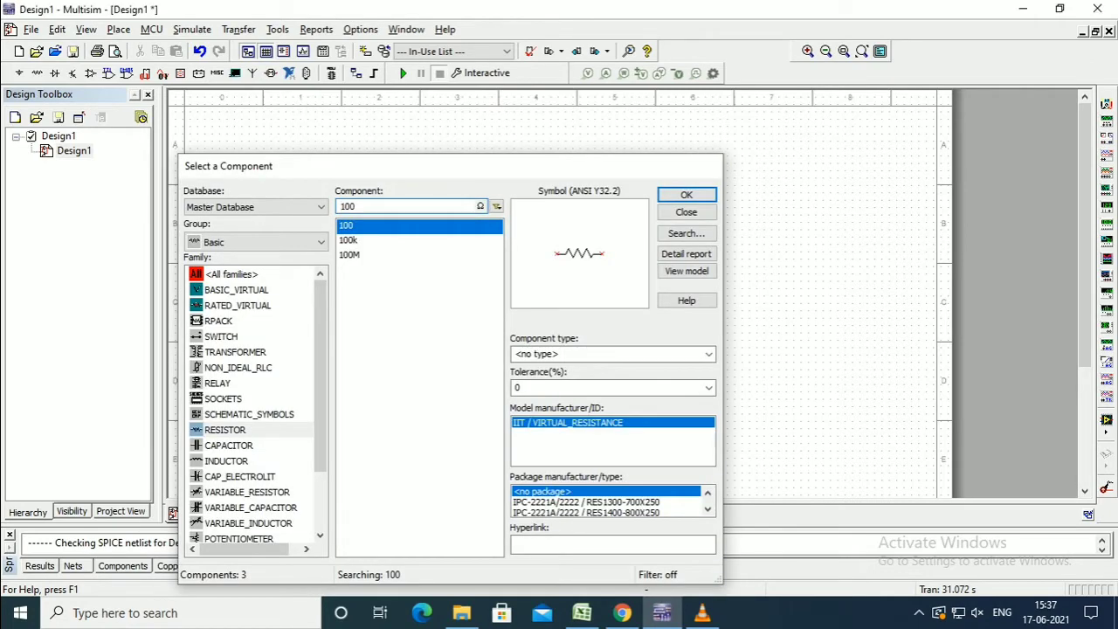
{"action": "left_click", "coordinate": [687, 212]}
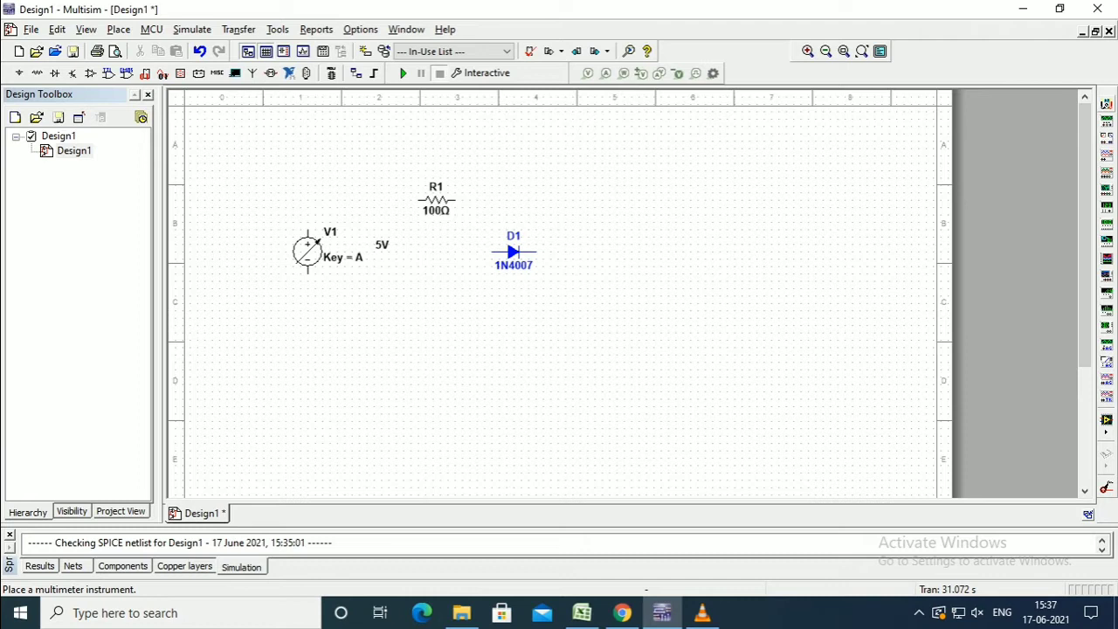
Step: Place two multimeters, one above the diode beside the resistor and one to the right of the diode
{"action": "left_click", "coordinate": [1106, 105]}
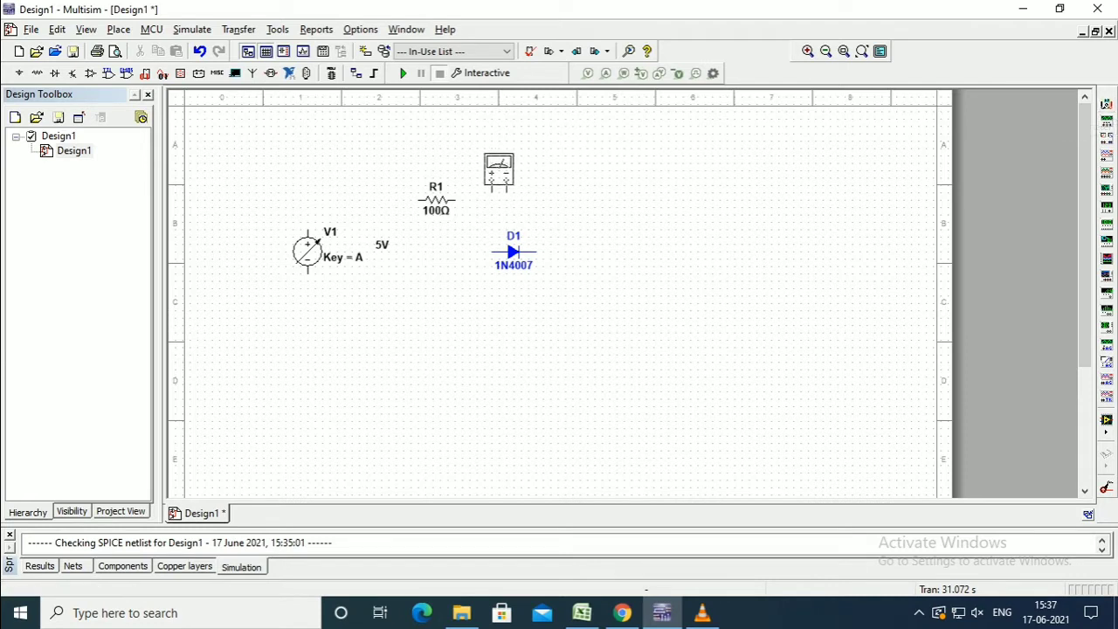
{"action": "left_click", "coordinate": [491, 170]}
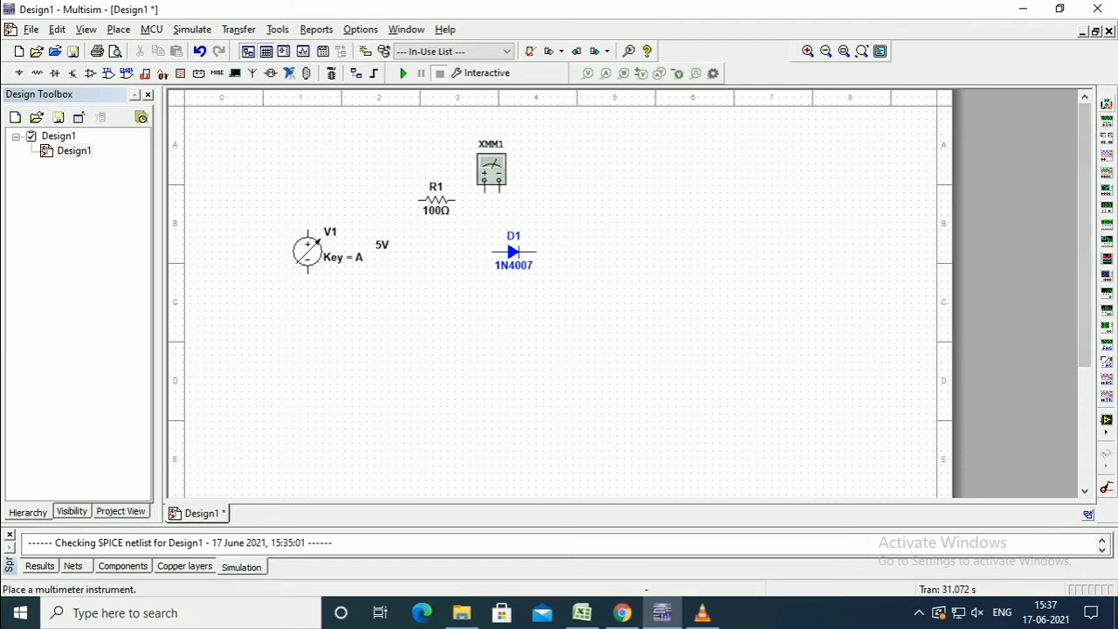
{"action": "left_click", "coordinate": [1106, 105]}
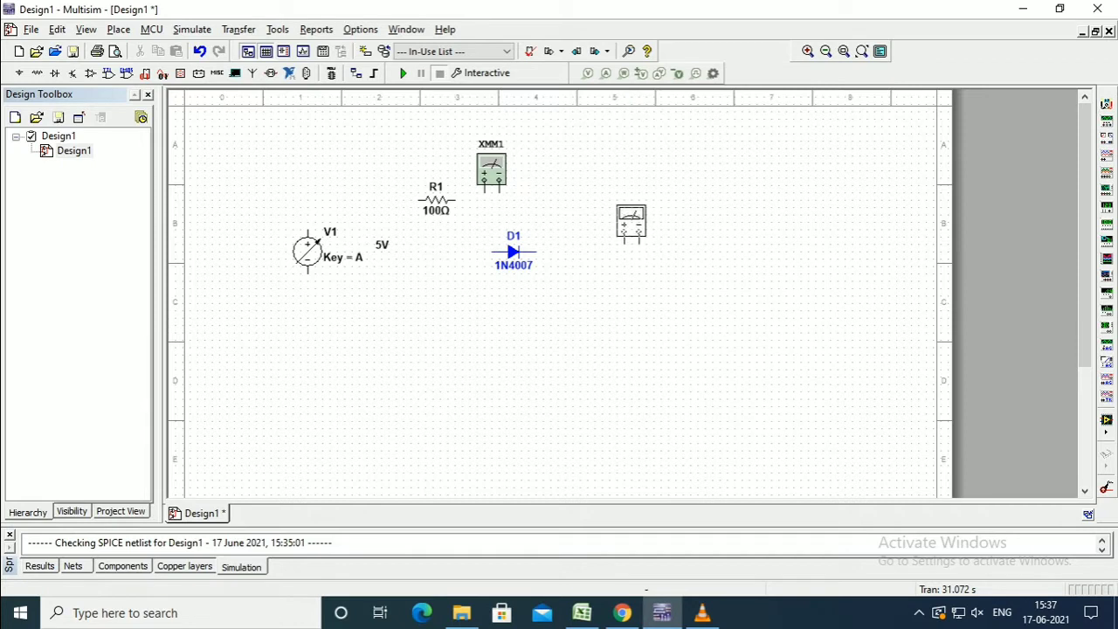
{"action": "left_click", "coordinate": [638, 222]}
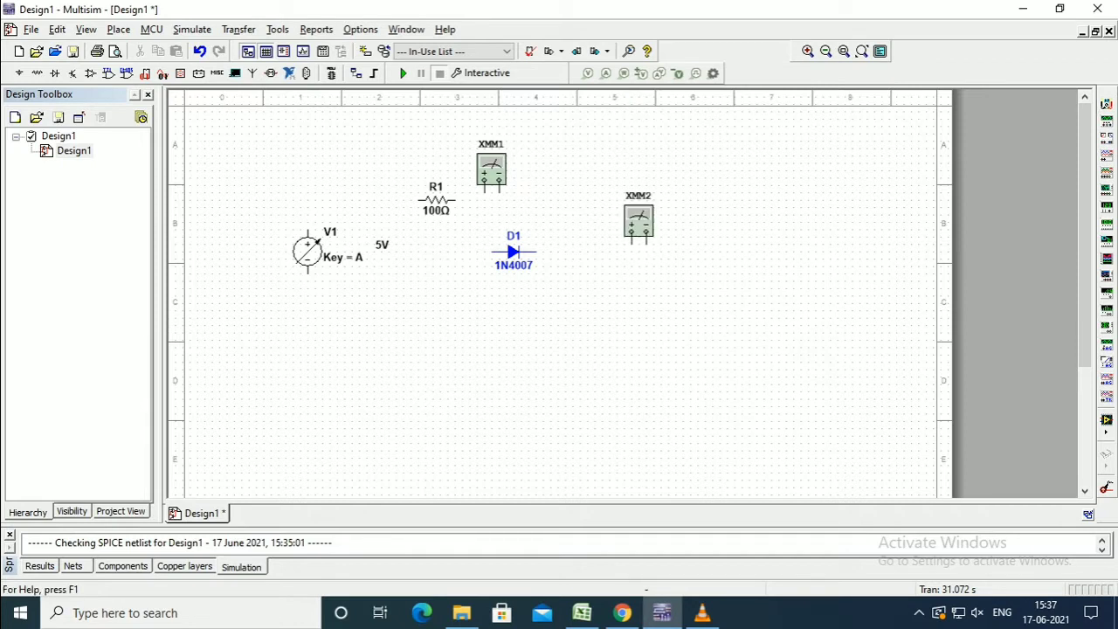
Step: Rotate the diode 90° clockwise and wire the source, resistor, upper multimeter and diode into a closed series loop
{"action": "left_click", "coordinate": [513, 252]}
{"action": "key", "text": "ctrl+r"}
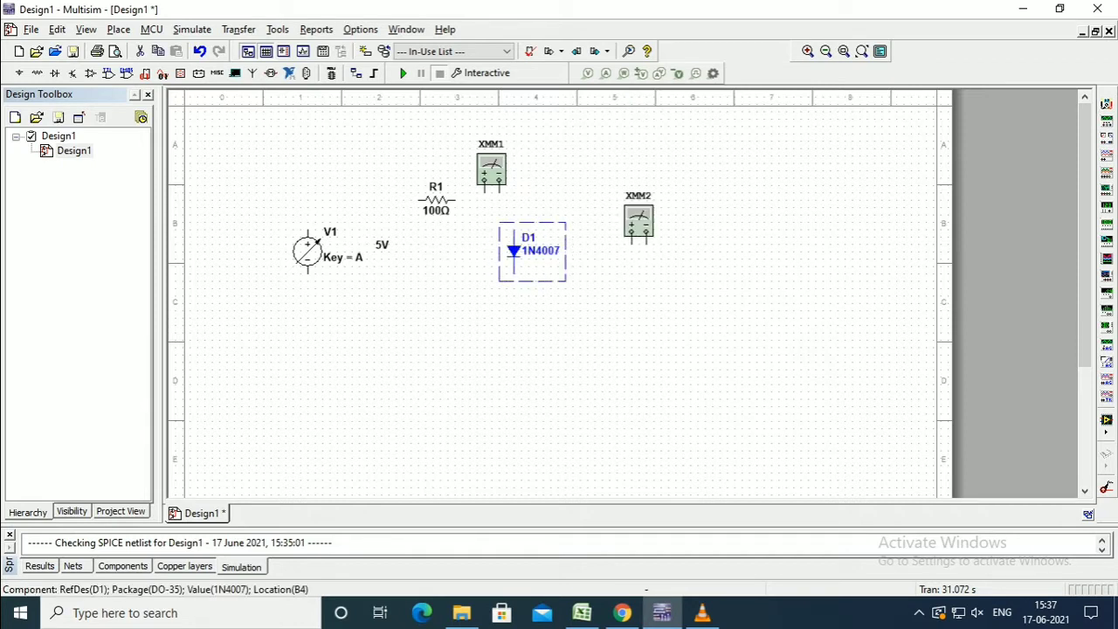
{"action": "mouse_move", "coordinate": [307, 252]}
{"action": "left_click", "coordinate": [307, 231]}
{"action": "left_click", "coordinate": [420, 200]}
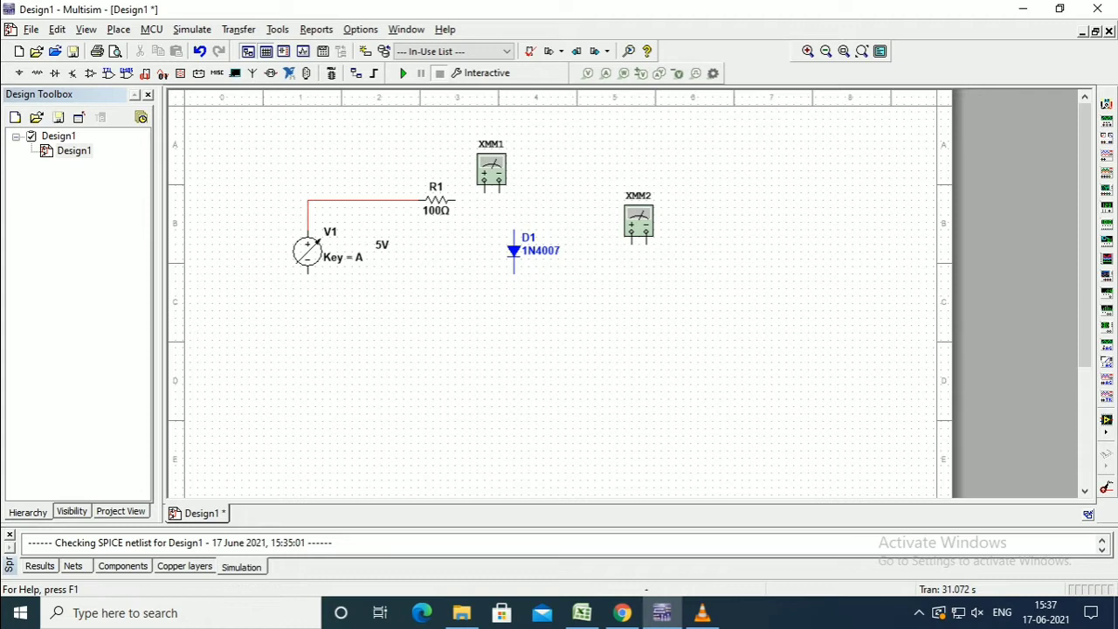
{"action": "left_click", "coordinate": [455, 200]}
{"action": "left_click", "coordinate": [486, 186]}
{"action": "left_click", "coordinate": [514, 229]}
{"action": "left_click", "coordinate": [514, 273]}
{"action": "left_click", "coordinate": [307, 272]}
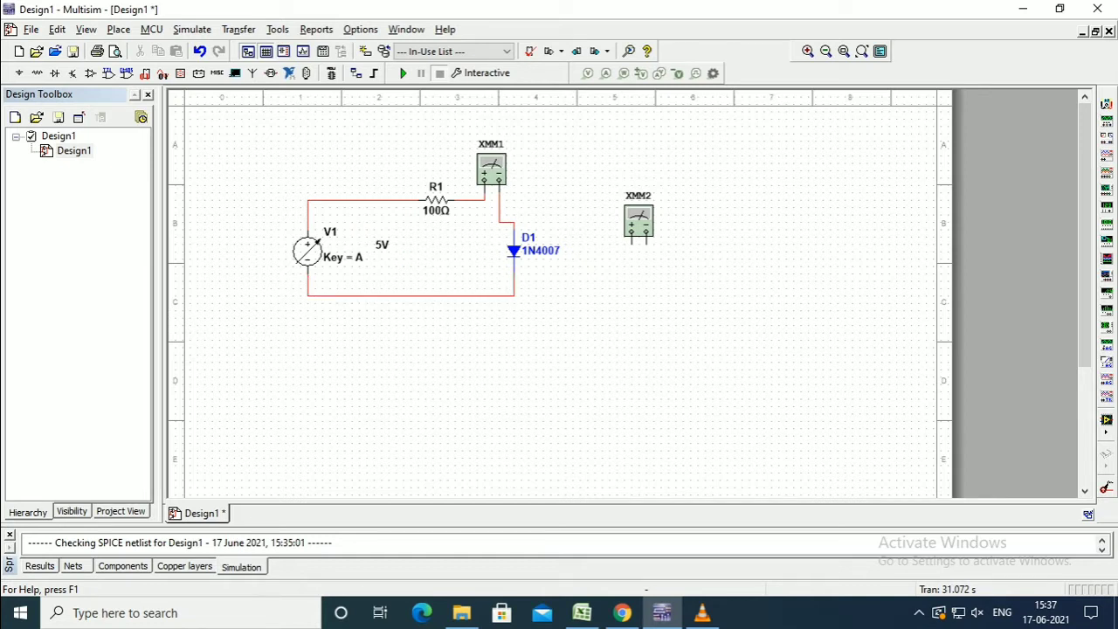
Step: Move the second multimeter closer to the diode, rotate it 90° clockwise and wire it in parallel across the diode
{"action": "left_click_drag", "start_coordinate": [639, 219], "coordinate": [618, 240]}
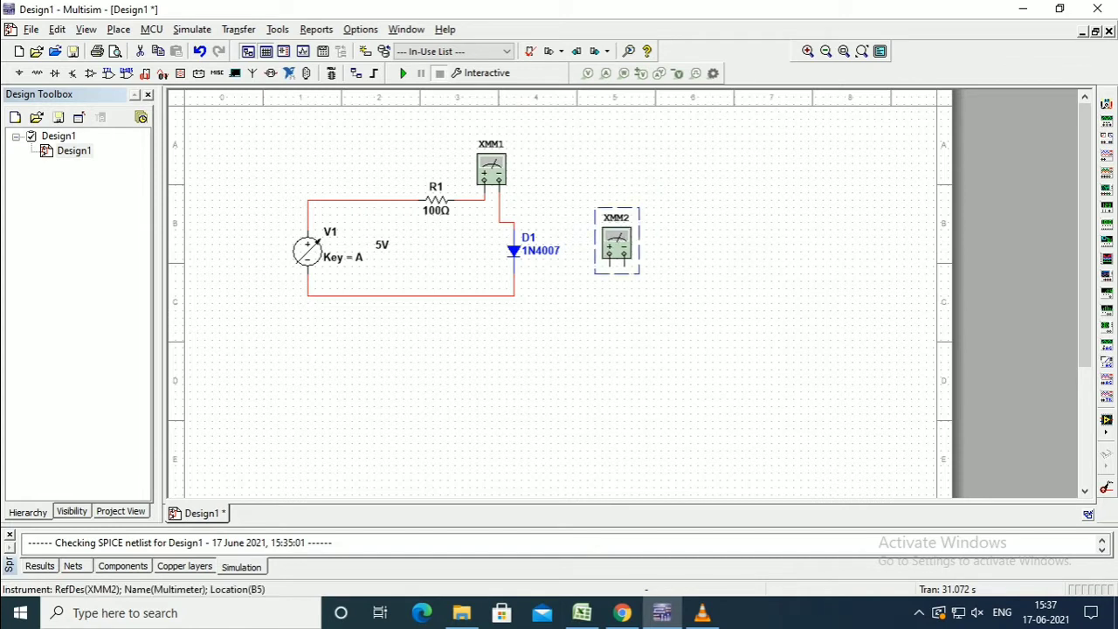
{"action": "key", "text": "ctrl+r"}
{"action": "key", "text": "Escape"}
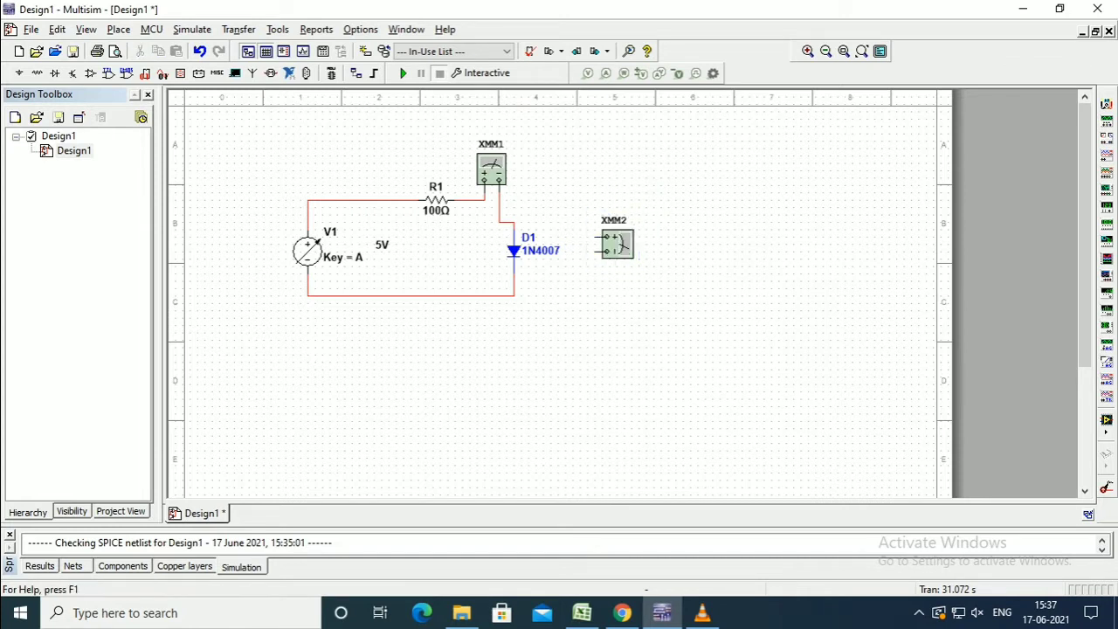
{"action": "left_click", "coordinate": [603, 237]}
{"action": "left_click", "coordinate": [514, 222]}
{"action": "left_click", "coordinate": [514, 296]}
{"action": "left_click", "coordinate": [603, 251]}
Step: Set the voltage source's maximum value to 15 V and increment to 0.5 %, and lower its output to 0 V
{"action": "double_click", "coordinate": [400, 257]}
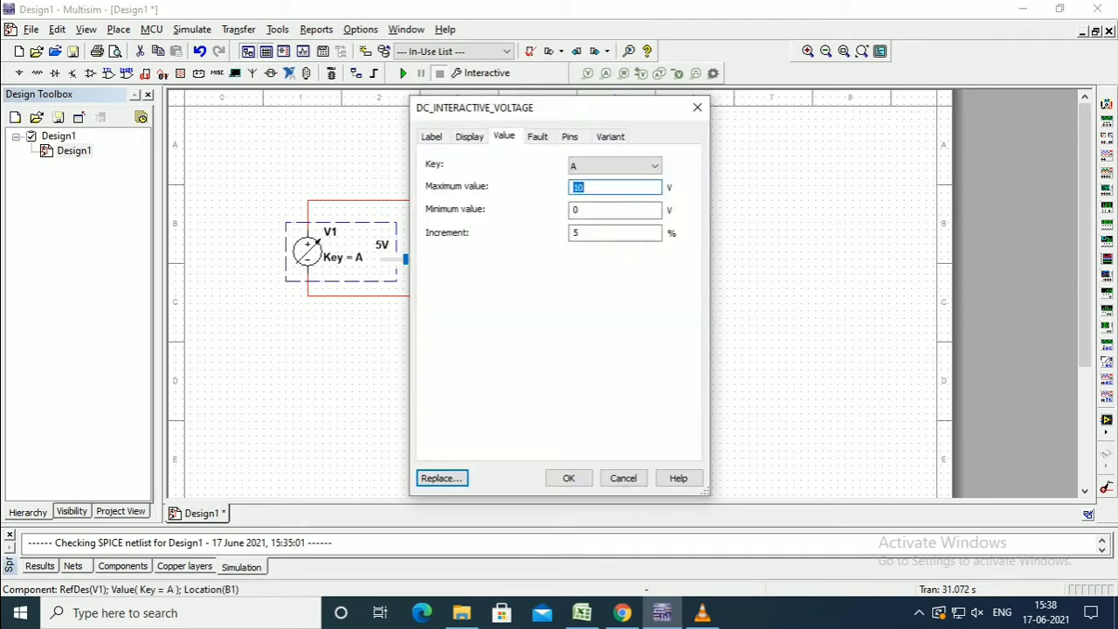
{"action": "left_click", "coordinate": [603, 187]}
{"action": "key", "text": "BackSpace"}
{"action": "type", "text": "5"}
{"action": "left_click", "coordinate": [605, 233]}
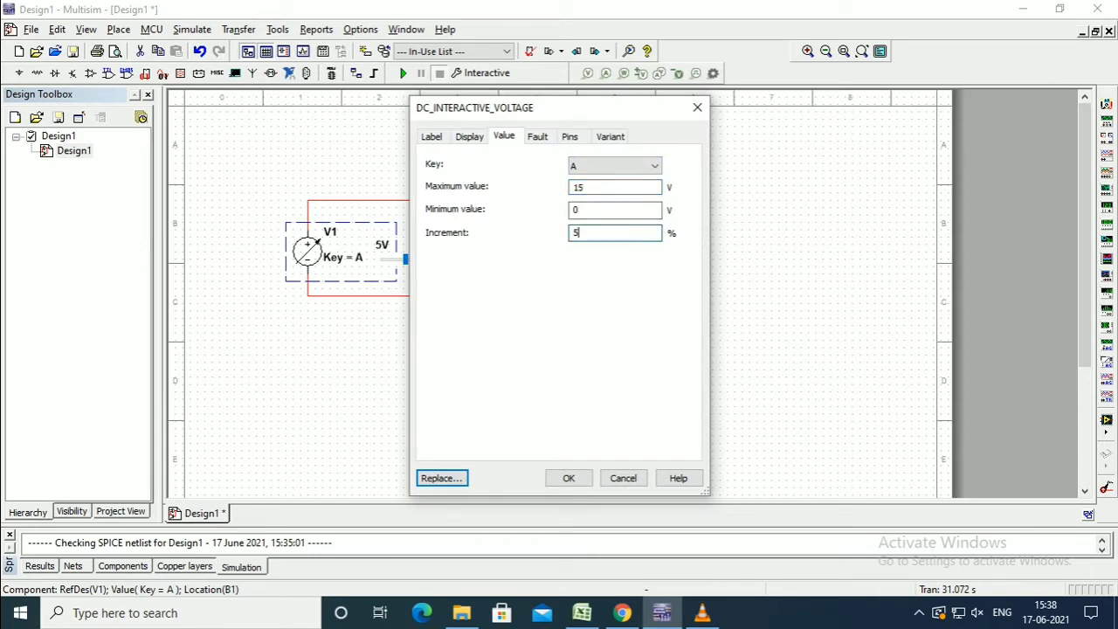
{"action": "key", "text": "BackSpace"}
{"action": "type", "text": ".5"}
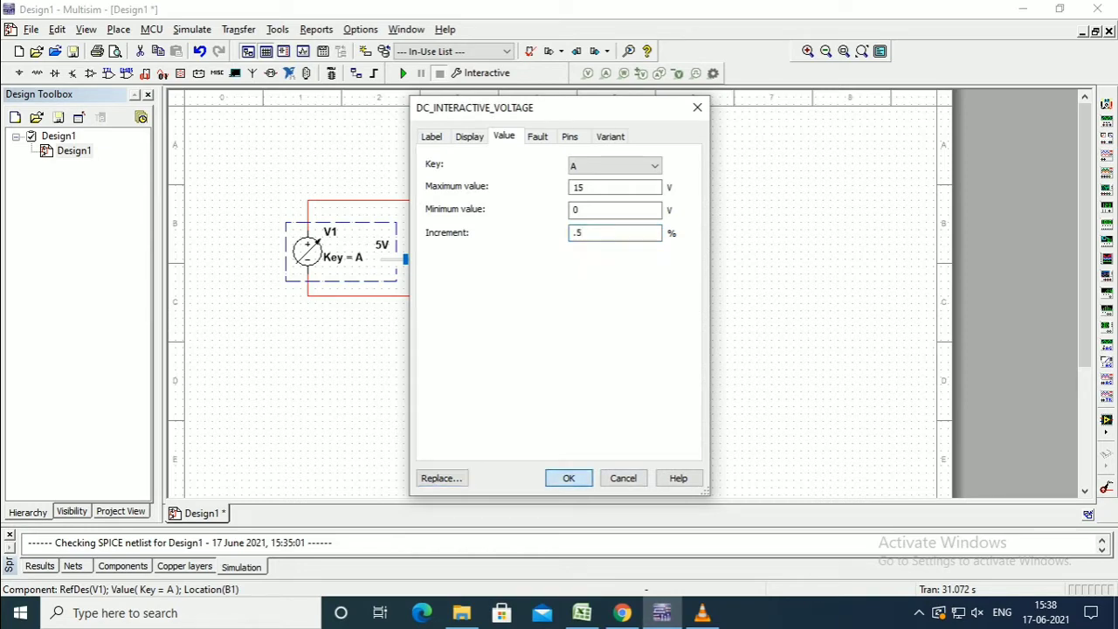
{"action": "left_click", "coordinate": [569, 477]}
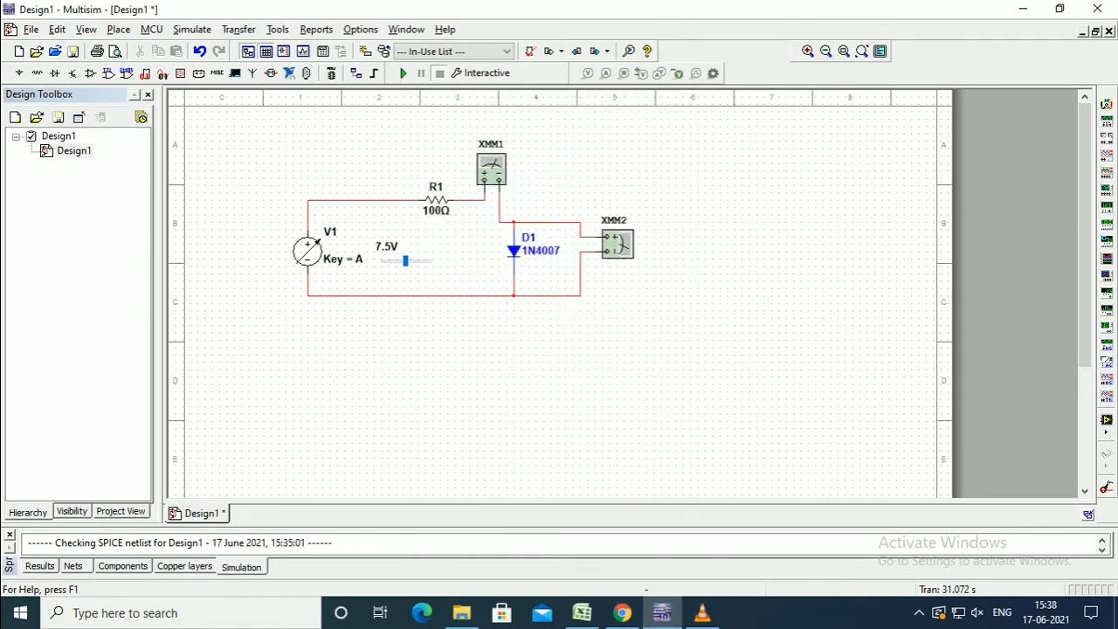
{"action": "left_click_drag", "start_coordinate": [405, 261], "coordinate": [381, 260]}
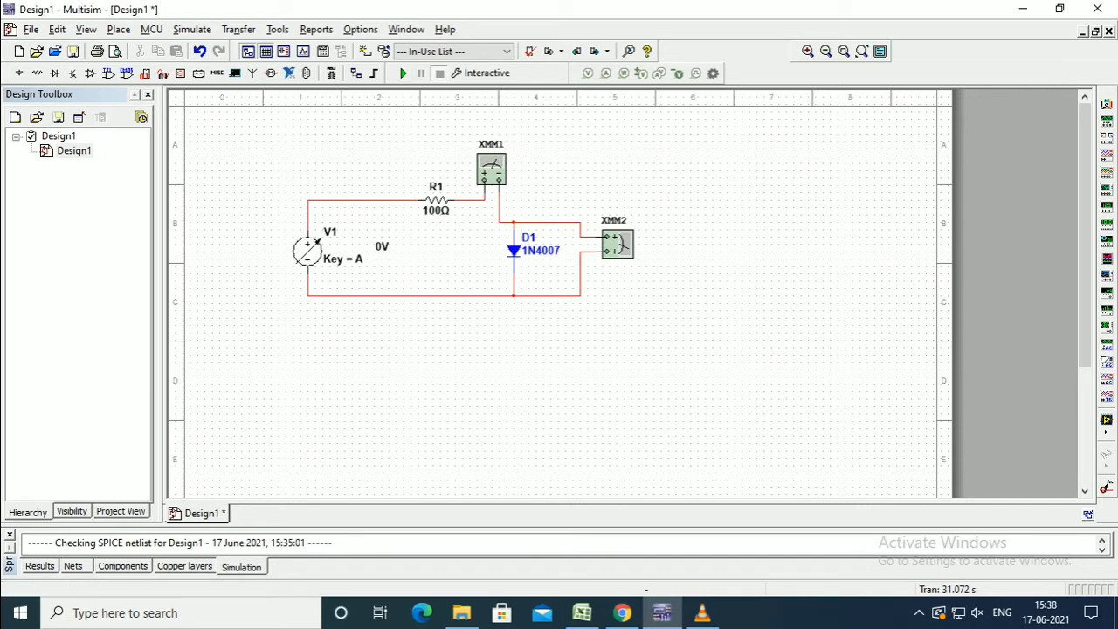
Step: Open the series multimeter's readout, place it beside the circuit and set it to measure current
{"action": "double_click", "coordinate": [491, 168]}
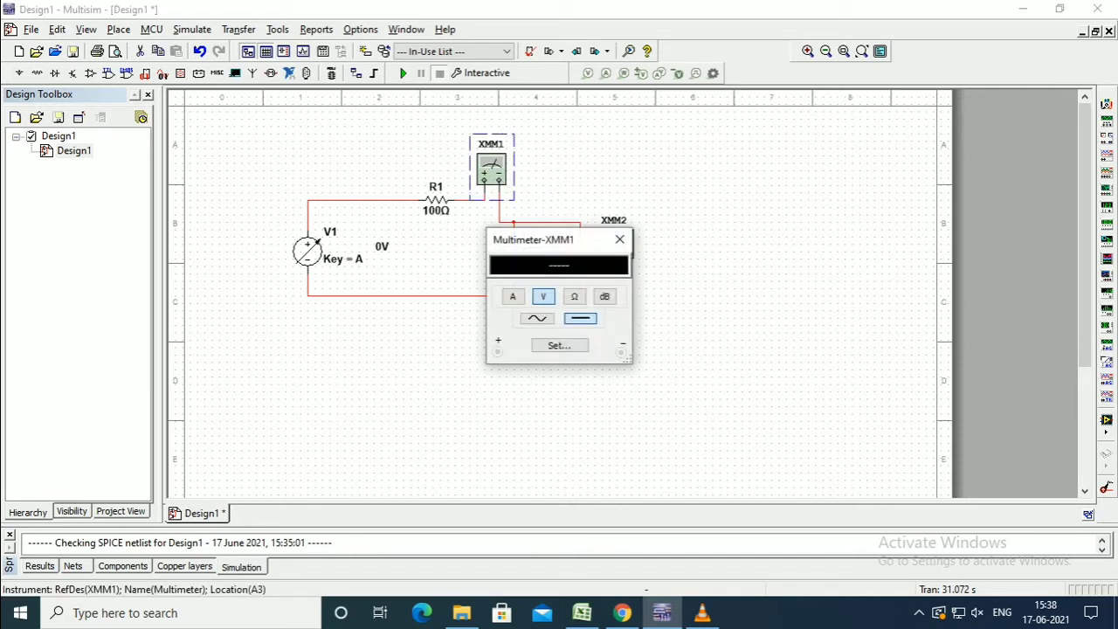
{"action": "left_click_drag", "start_coordinate": [542, 239], "coordinate": [725, 129]}
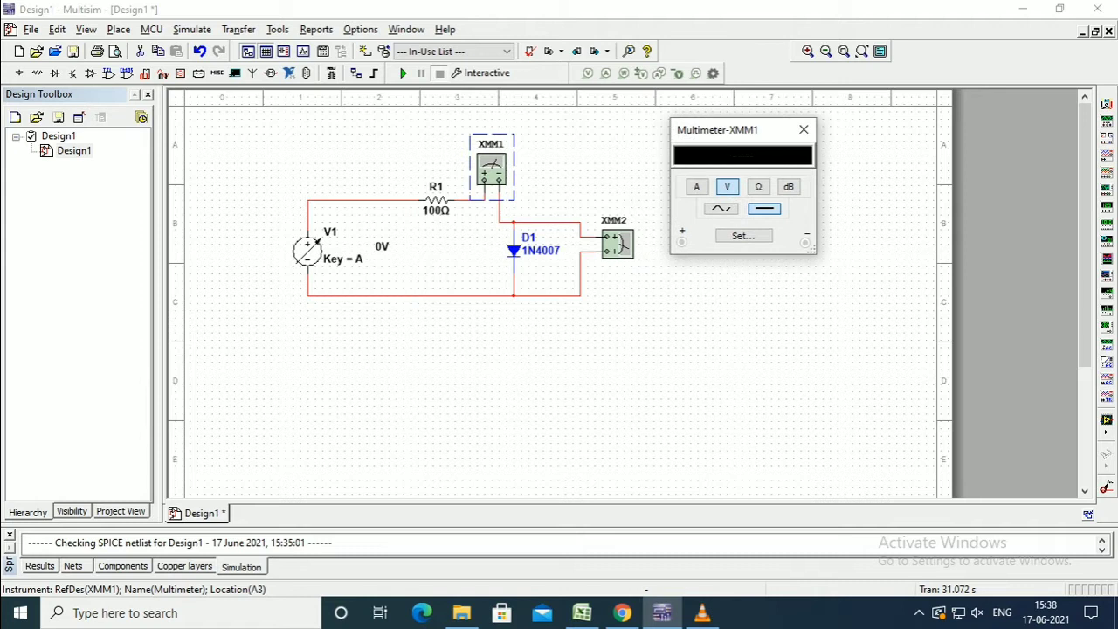
{"action": "left_click", "coordinate": [696, 186]}
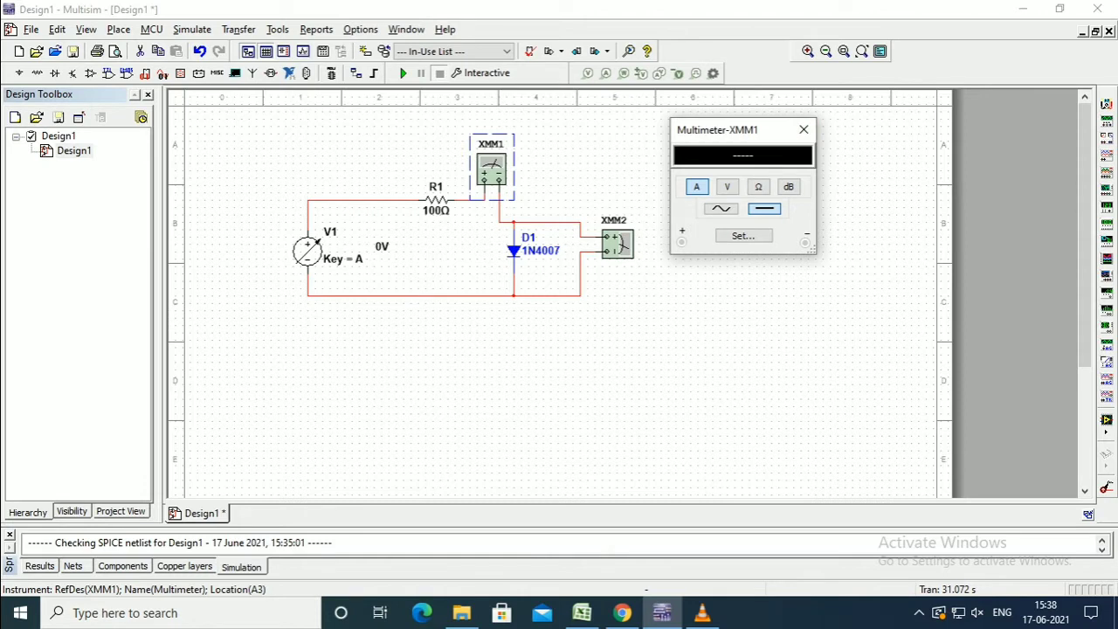
Step: Open the readout of the multimeter across the diode and place it directly below the other readout
{"action": "double_click", "coordinate": [618, 244]}
{"action": "left_click_drag", "start_coordinate": [533, 240], "coordinate": [710, 272]}
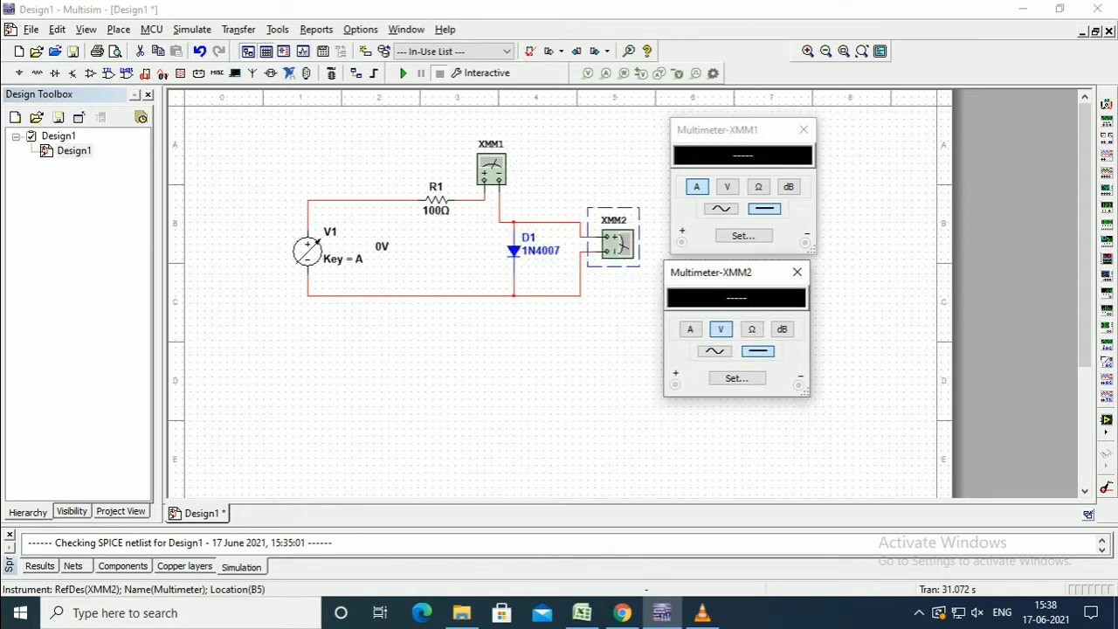
{"action": "left_click_drag", "start_coordinate": [710, 273], "coordinate": [713, 267]}
{"action": "left_click", "coordinate": [572, 166]}
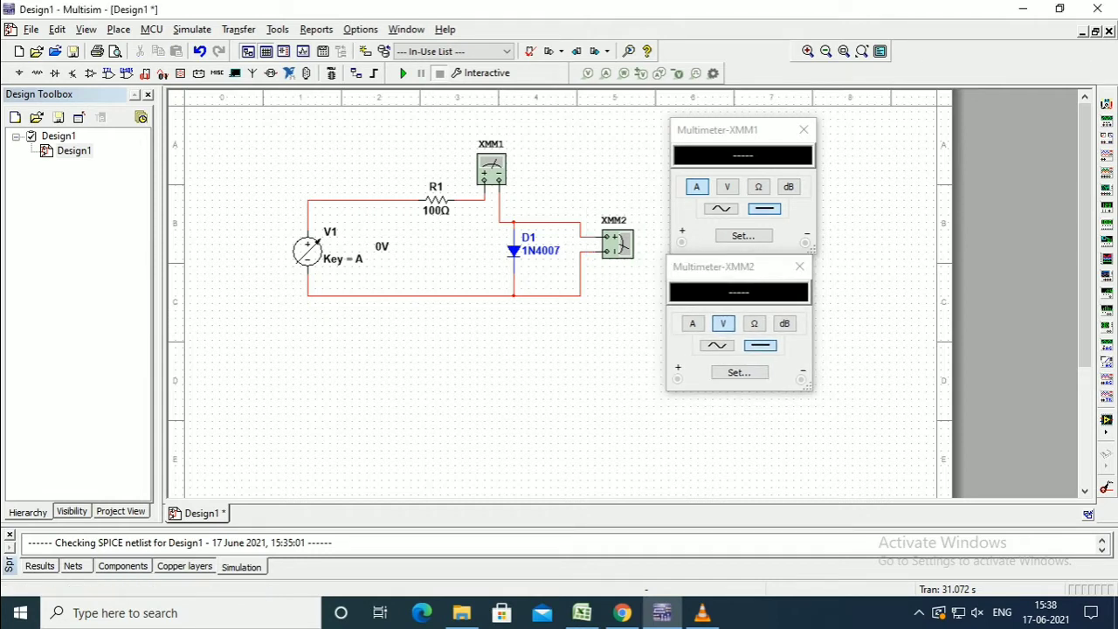
Step: Raise the source voltage to 0.45 V and run the interactive simulation
{"action": "left_click", "coordinate": [403, 72]}
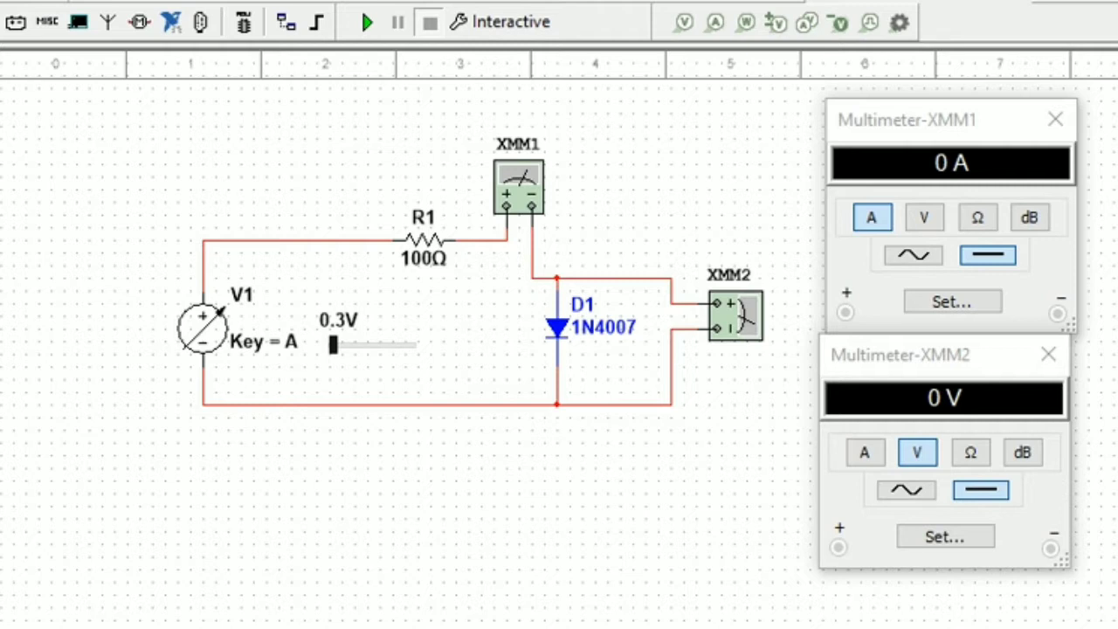
{"action": "key", "text": "a"}
{"action": "key", "text": "a"}
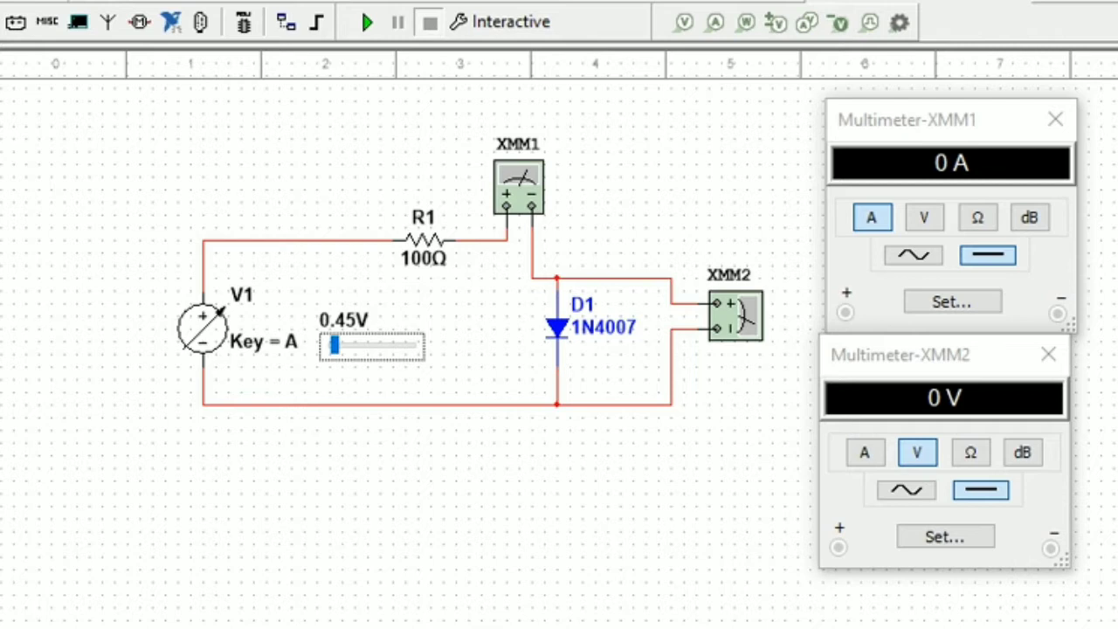
{"action": "left_click", "coordinate": [367, 23]}
{"action": "left_click", "coordinate": [361, 7]}
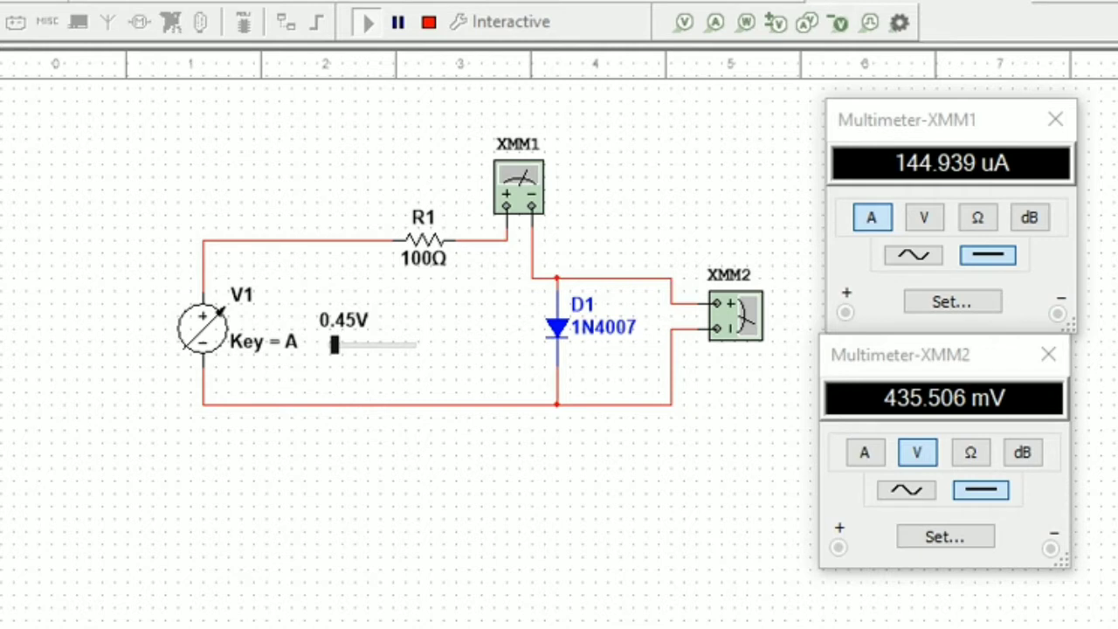
Step: Increase the source voltage in increments through 0.6 V and 0.75 V to 0.975 V while the simulation runs
{"action": "key", "text": "a"}
{"action": "key", "text": "a"}
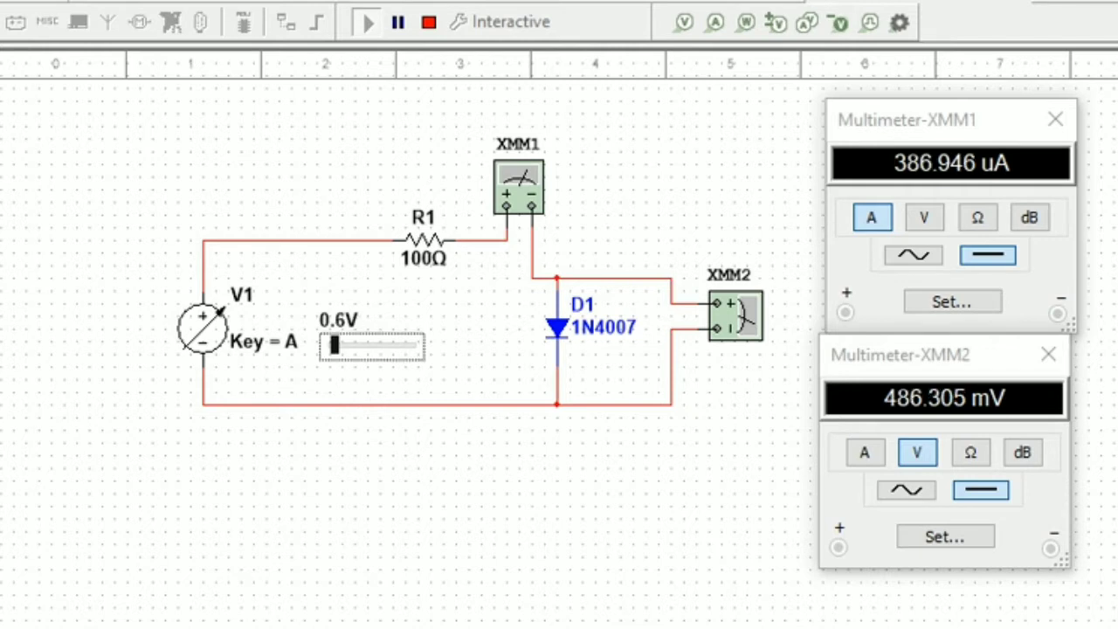
{"action": "key", "text": "a"}
{"action": "key", "text": "a"}
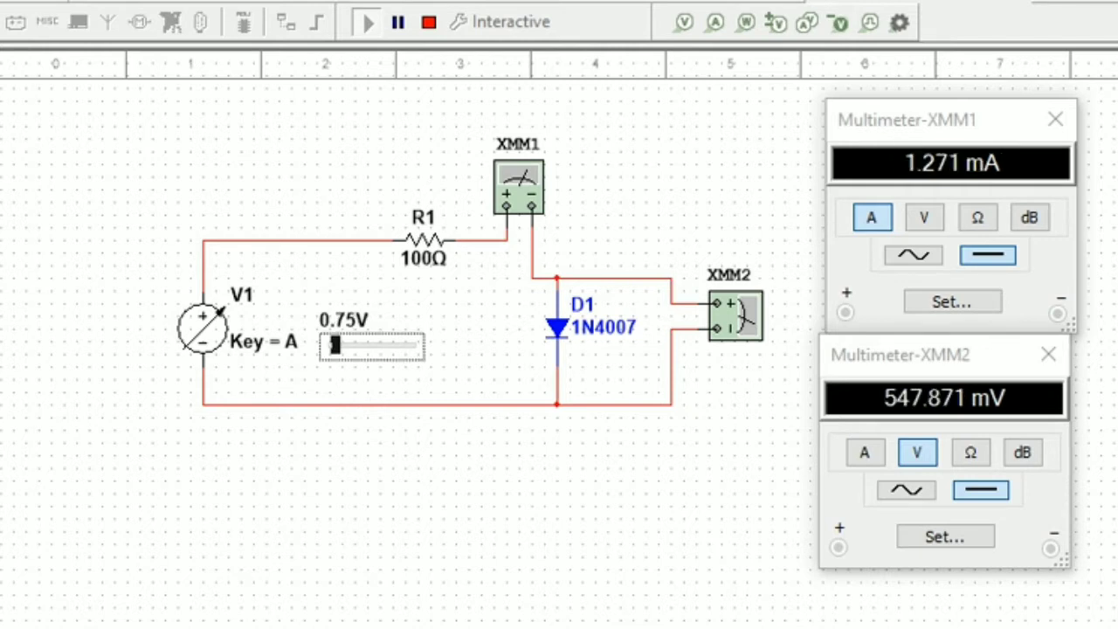
{"action": "key", "text": "a"}
{"action": "key", "text": "a"}
{"action": "key", "text": "a"}
{"action": "key", "text": "a"}
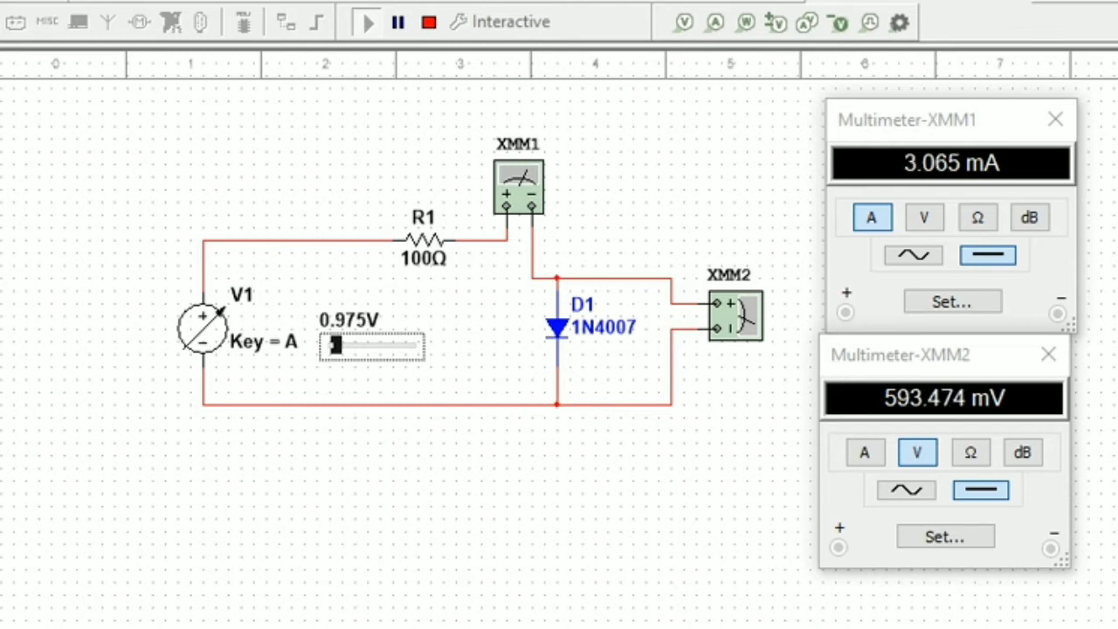
Step: Raise the source voltage in increments through 1.275 V to 1.5 V while the simulation runs
{"action": "key", "text": "a"}
{"action": "key", "text": "a"}
{"action": "key", "text": "a"}
{"action": "key", "text": "a"}
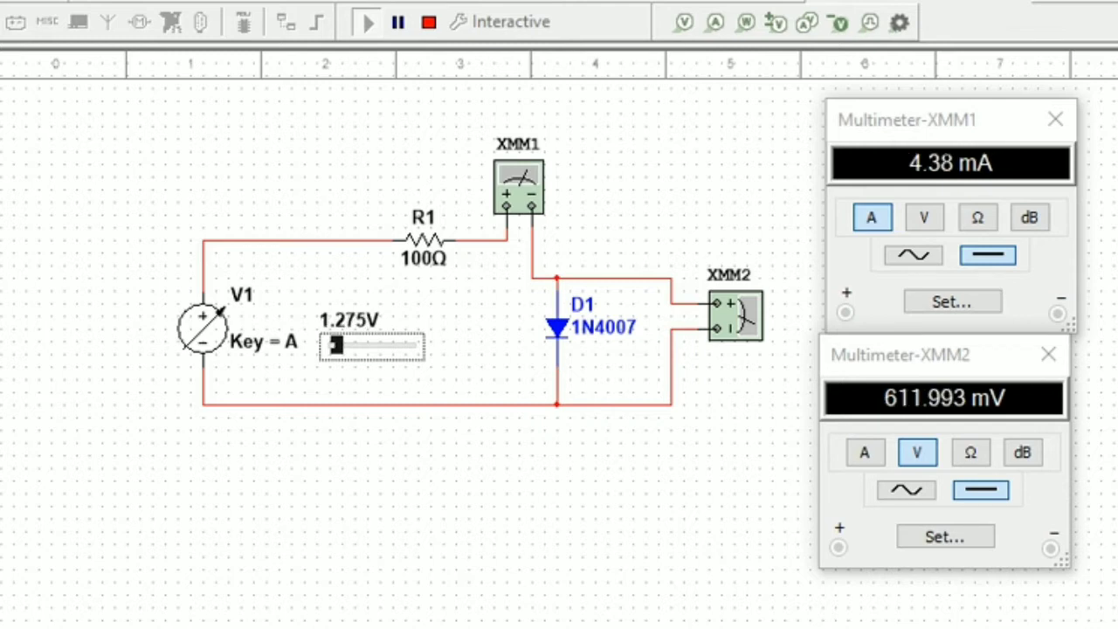
{"action": "key", "text": "a"}
{"action": "key", "text": "a"}
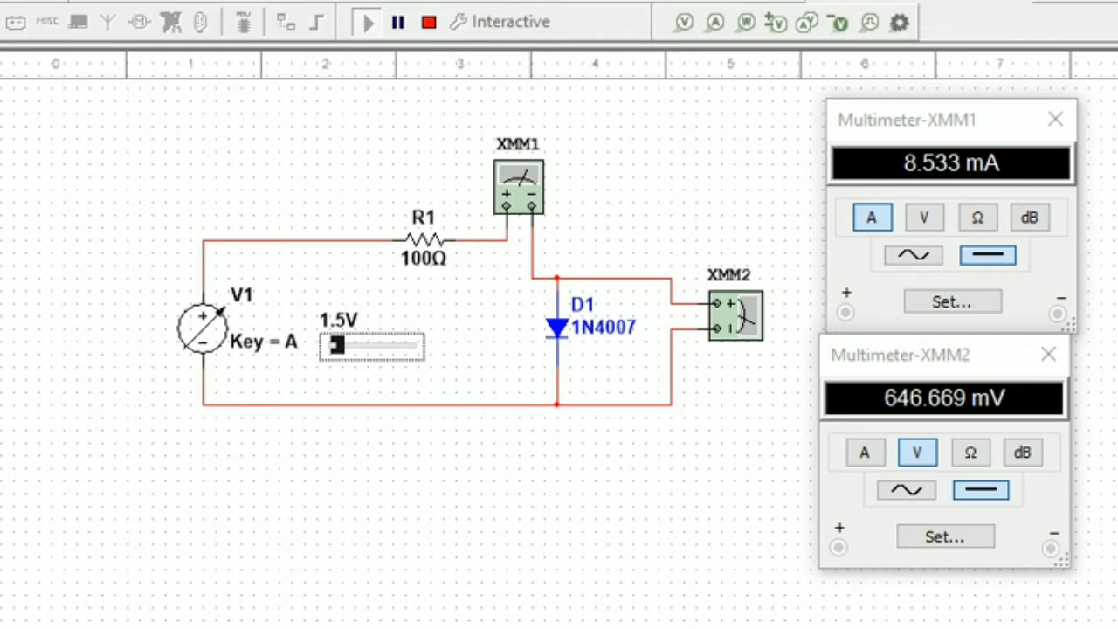
Step: Raise the source voltage to 3.45 V, then in increments through 5.325 V to 5.625 V while the simulation runs
{"action": "left_click_drag", "start_coordinate": [339, 345], "coordinate": [350, 345]}
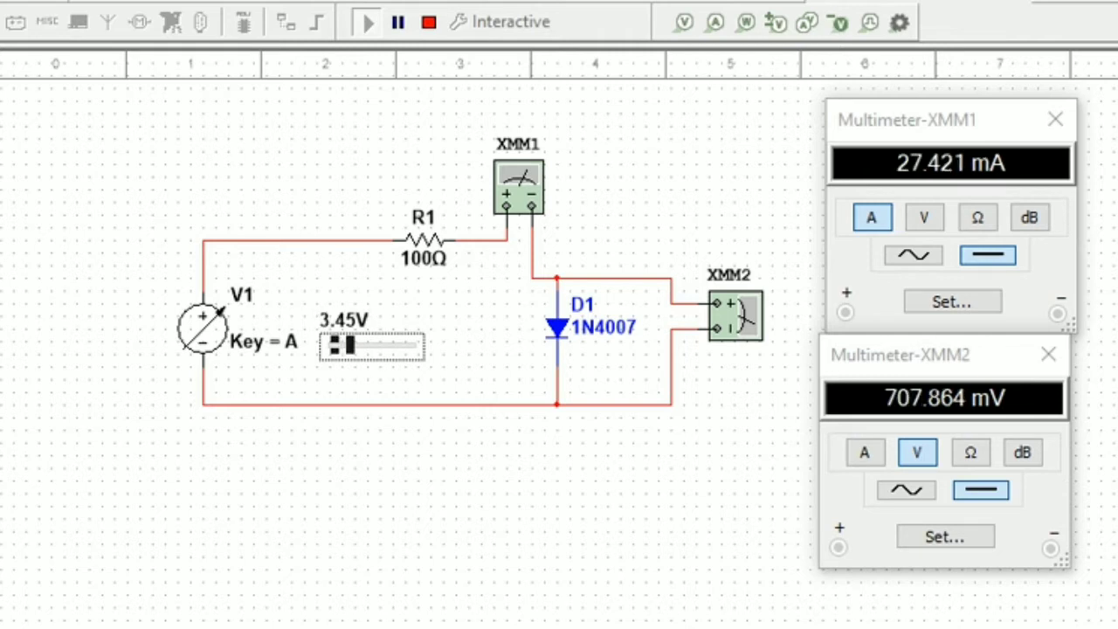
{"action": "key", "text": "a"}
{"action": "key", "text": "a"}
{"action": "key", "text": "a"}
{"action": "key", "text": "a"}
{"action": "key", "text": "a"}
{"action": "key", "text": "a"}
{"action": "key", "text": "a"}
{"action": "key", "text": "a"}
{"action": "key", "text": "a"}
{"action": "key", "text": "a"}
{"action": "key", "text": "a"}
{"action": "key", "text": "a"}
{"action": "key", "text": "a"}
{"action": "key", "text": "a"}
{"action": "key", "text": "a"}
{"action": "key", "text": "a"}
{"action": "key", "text": "a"}
{"action": "key", "text": "a"}
{"action": "key", "text": "a"}
{"action": "key", "text": "a"}
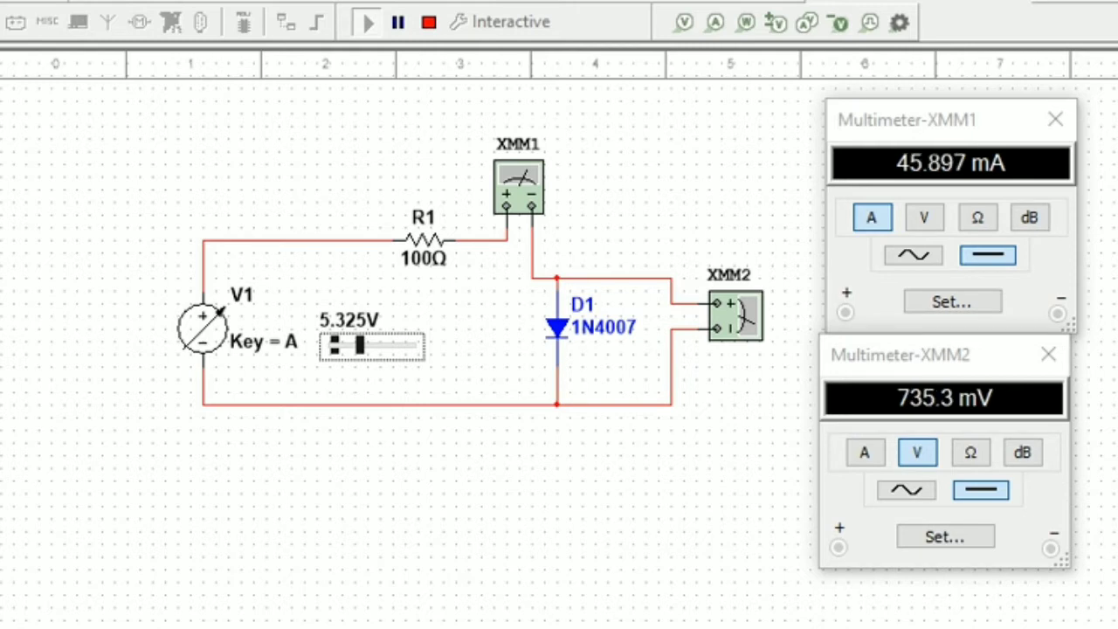
{"action": "key", "text": "a"}
{"action": "key", "text": "a"}
{"action": "key", "text": "a"}
{"action": "key", "text": "a"}
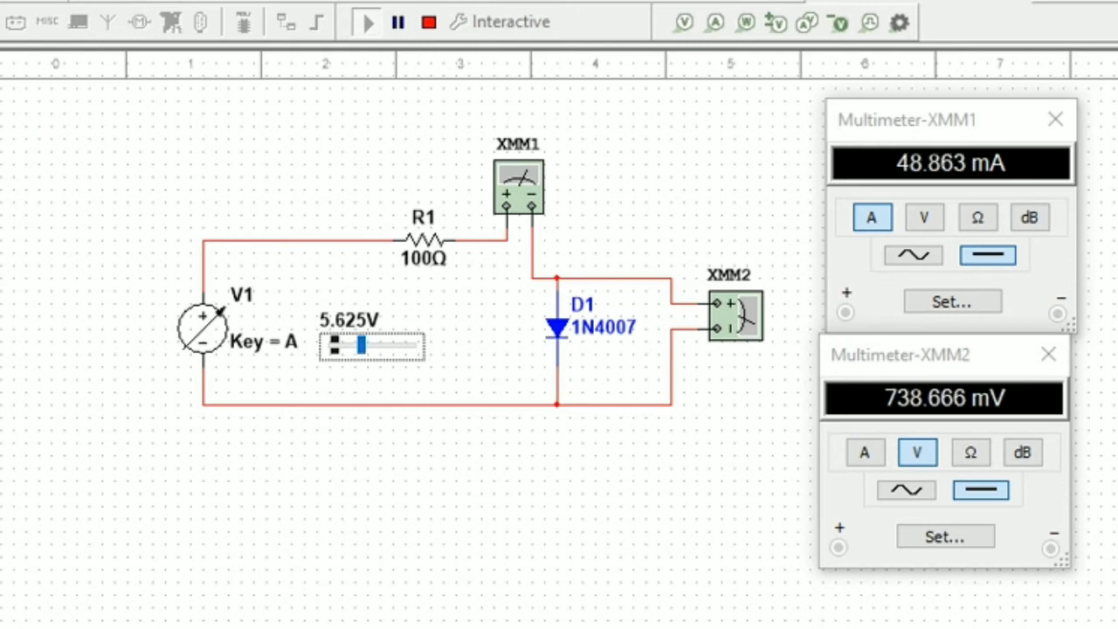
Step: Continue raising the source voltage in increments through 9.9 V to 11.55 V with the simulation running
{"action": "key", "text": "a"}
{"action": "key", "text": "a"}
{"action": "key", "text": "a"}
{"action": "key", "text": "a"}
{"action": "key", "text": "a"}
{"action": "key", "text": "a"}
{"action": "key", "text": "a"}
{"action": "key", "text": "a"}
{"action": "key", "text": "a"}
{"action": "key", "text": "a"}
{"action": "key", "text": "a"}
{"action": "key", "text": "a"}
{"action": "key", "text": "a"}
{"action": "key", "text": "a"}
{"action": "key", "text": "a"}
{"action": "key", "text": "a"}
{"action": "key", "text": "a"}
{"action": "key", "text": "a"}
{"action": "key", "text": "a"}
{"action": "key", "text": "a"}
{"action": "key", "text": "a"}
{"action": "key", "text": "a"}
{"action": "key", "text": "a"}
{"action": "key", "text": "a"}
{"action": "key", "text": "a"}
{"action": "key", "text": "a"}
{"action": "key", "text": "a"}
{"action": "key", "text": "a"}
{"action": "key", "text": "a"}
{"action": "key", "text": "a"}
{"action": "key", "text": "a"}
{"action": "key", "text": "a"}
{"action": "key", "text": "a"}
{"action": "key", "text": "a"}
{"action": "key", "text": "a"}
{"action": "key", "text": "a"}
{"action": "key", "text": "a"}
{"action": "key", "text": "a"}
{"action": "key", "text": "a"}
{"action": "key", "text": "a"}
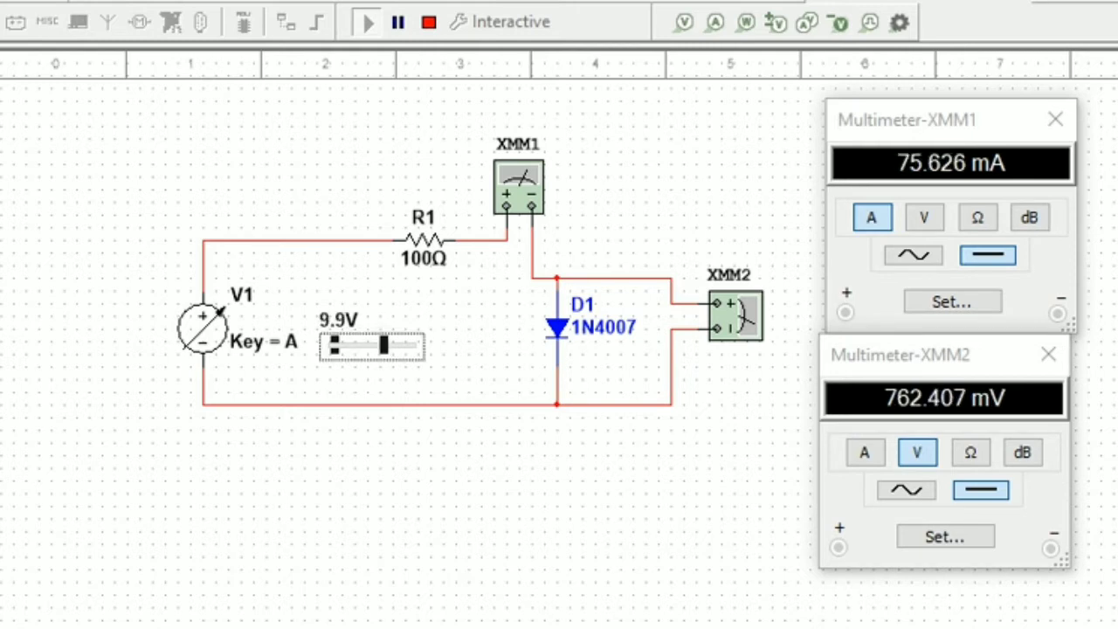
{"action": "key", "text": "a"}
{"action": "key", "text": "a"}
{"action": "key", "text": "a"}
{"action": "key", "text": "a"}
{"action": "key", "text": "a"}
{"action": "key", "text": "a"}
{"action": "key", "text": "a"}
{"action": "key", "text": "a"}
{"action": "key", "text": "a"}
{"action": "key", "text": "a"}
{"action": "key", "text": "a"}
{"action": "key", "text": "a"}
{"action": "key", "text": "a"}
{"action": "key", "text": "a"}
{"action": "key", "text": "a"}
{"action": "key", "text": "a"}
{"action": "key", "text": "a"}
{"action": "key", "text": "a"}
{"action": "key", "text": "a"}
{"action": "key", "text": "a"}
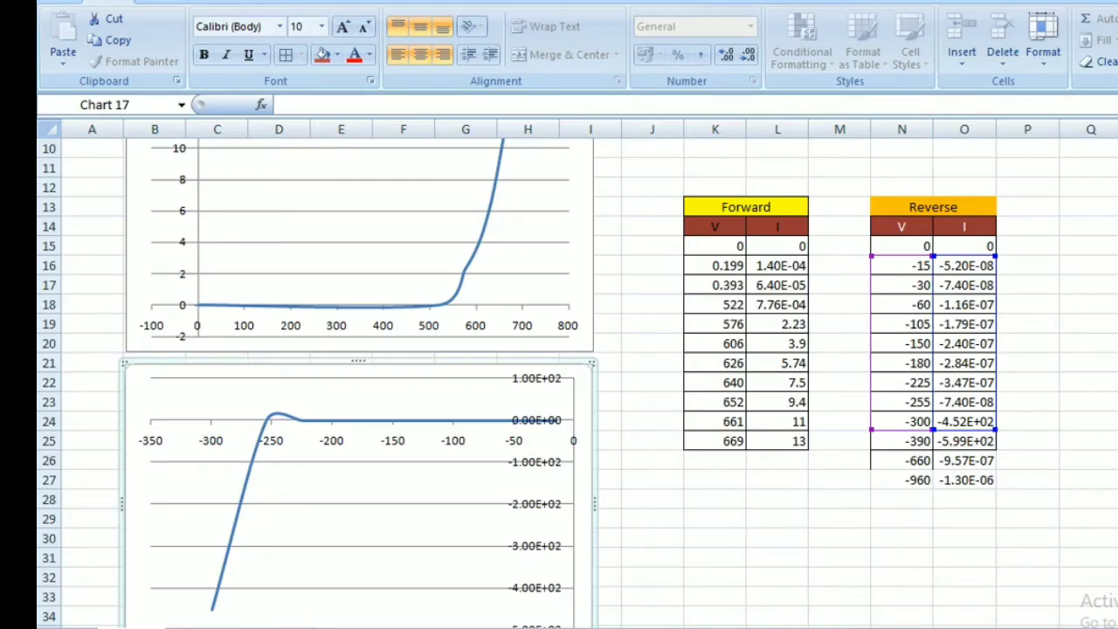
Step: Move the reverse characteristic chart down to about row 30 and position the forward chart above it at about rows 11 to 25
{"action": "left_click_drag", "start_coordinate": [349, 371], "coordinate": [389, 536]}
{"action": "left_click", "coordinate": [367, 259]}
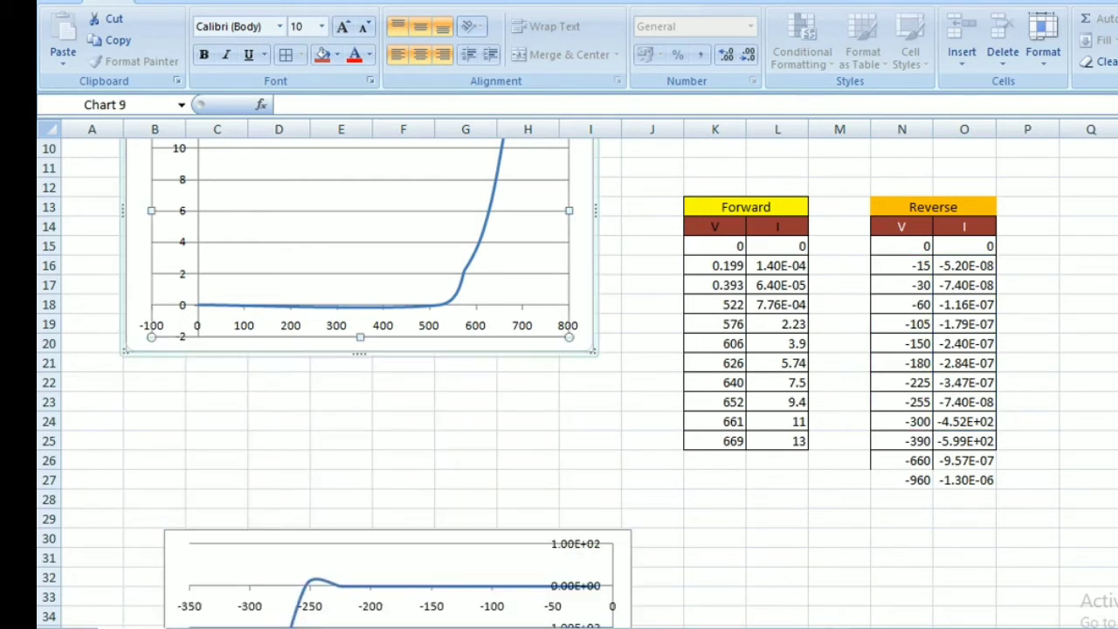
{"action": "left_click_drag", "start_coordinate": [367, 346], "coordinate": [383, 470]}
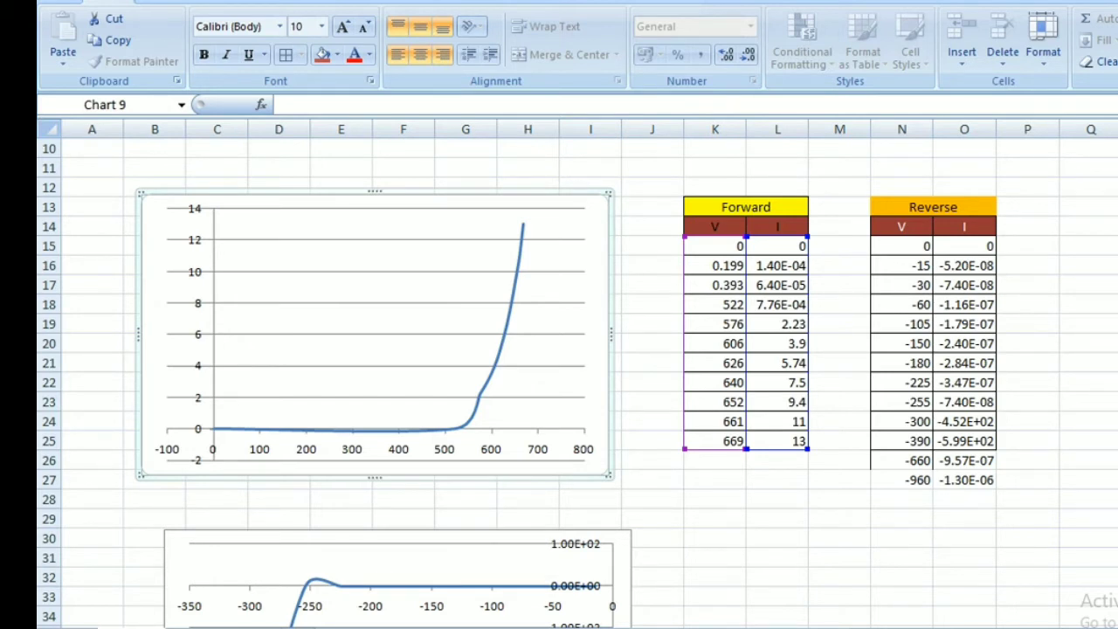
{"action": "mouse_move", "coordinate": [329, 430]}
{"action": "left_click_drag", "start_coordinate": [214, 210], "coordinate": [199, 177]}
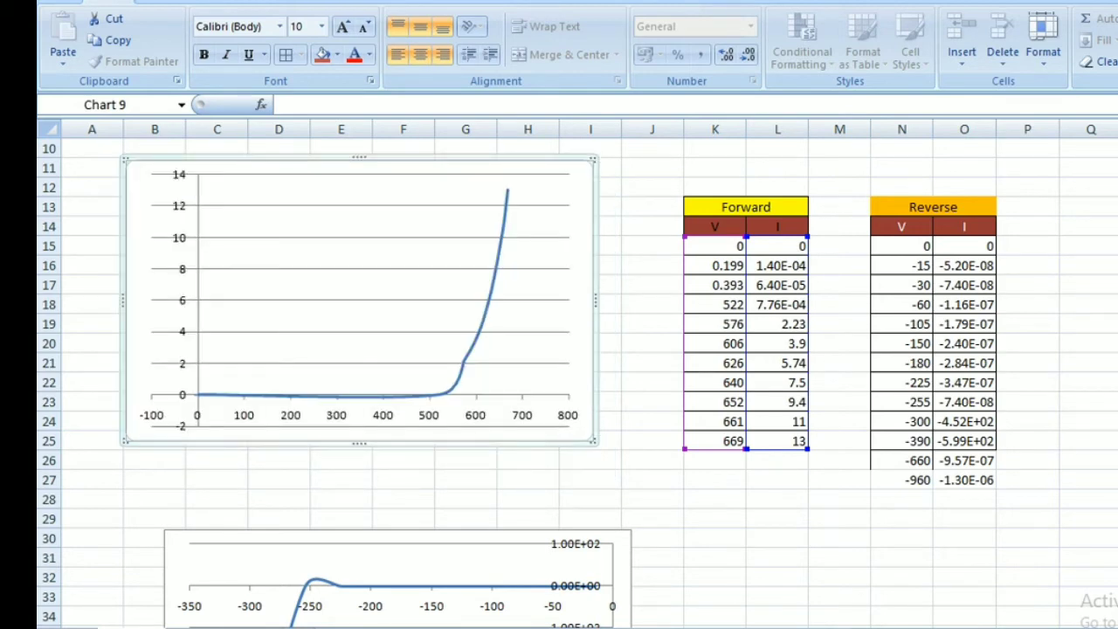
Step: Switch to Multisim, stop the simulation and delete both wires connecting source V1 to the rest of the circuit
{"action": "key", "text": "alt+Tab"}
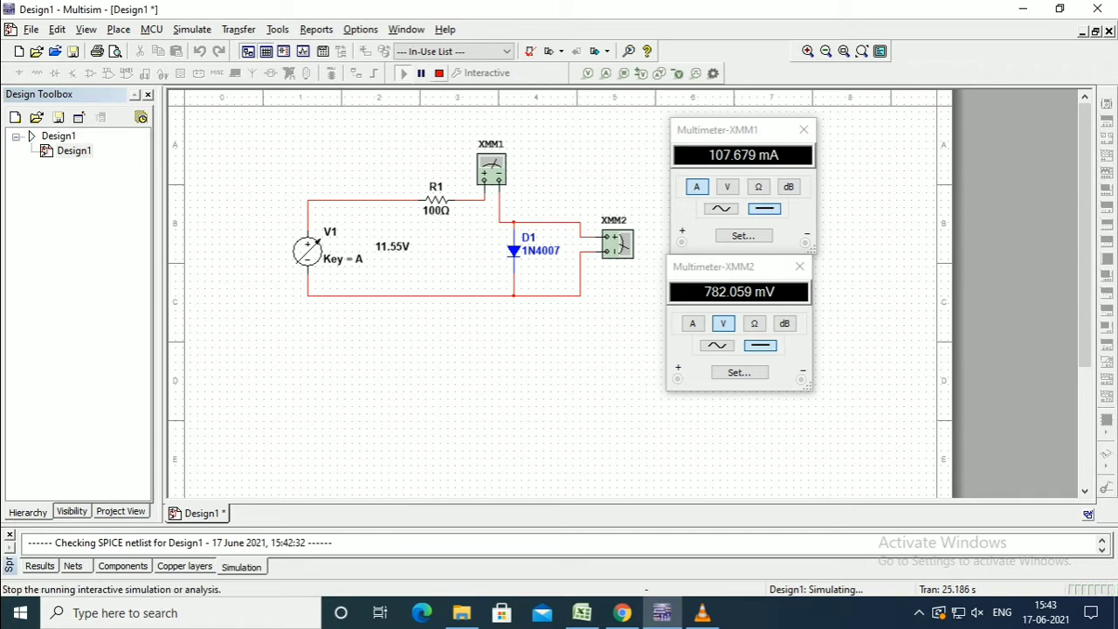
{"action": "left_click", "coordinate": [438, 72]}
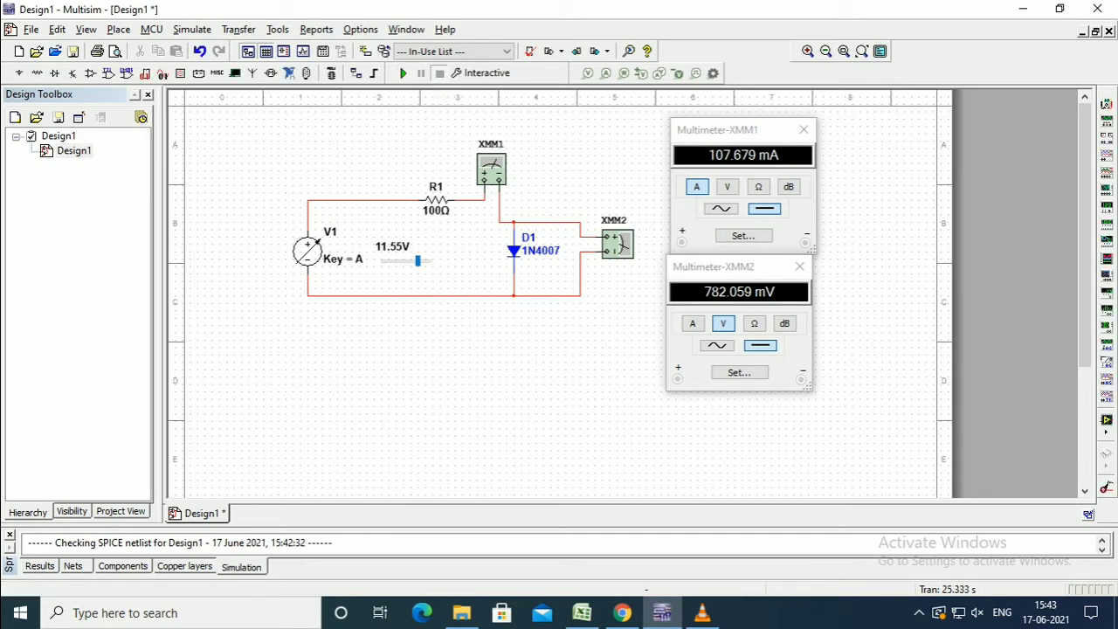
{"action": "left_click", "coordinate": [308, 251]}
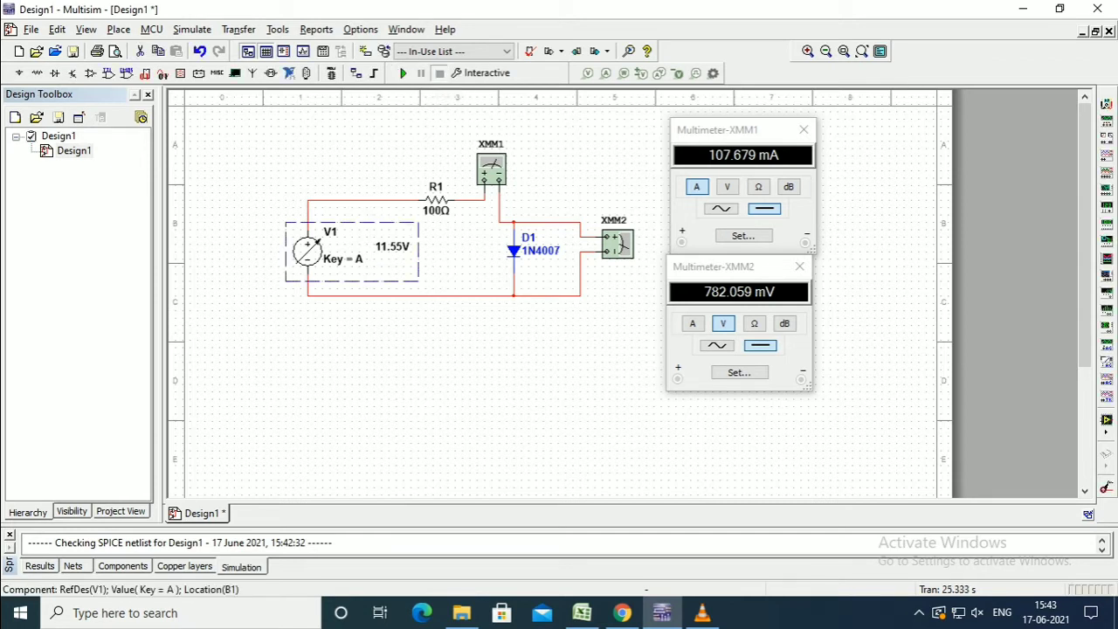
{"action": "left_click", "coordinate": [359, 200]}
{"action": "key", "text": "Delete"}
{"action": "key", "text": "ctrl+r"}
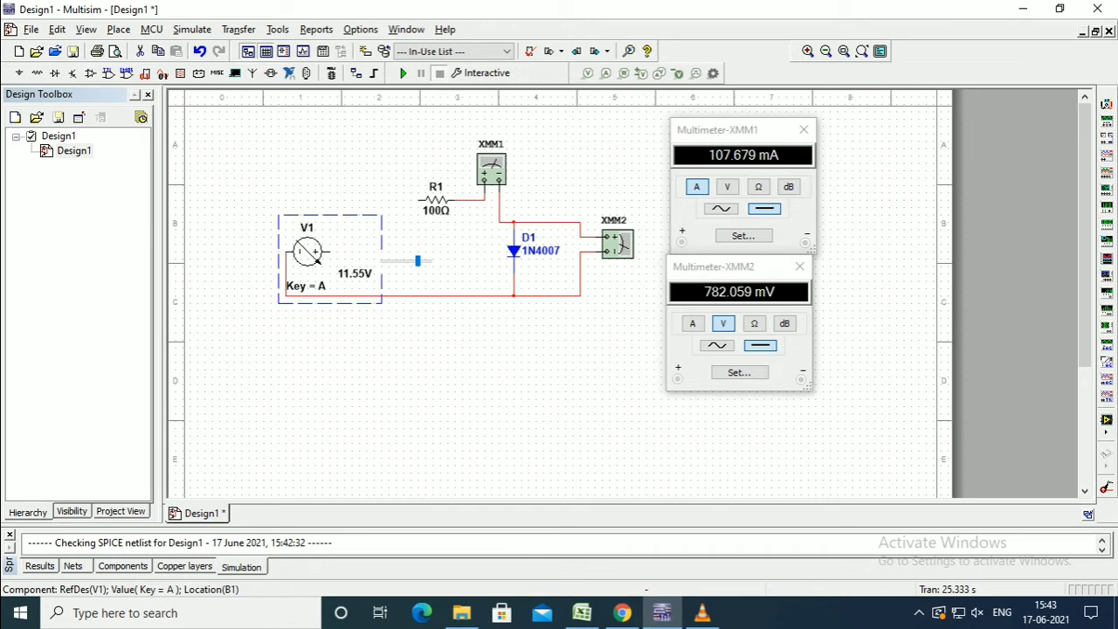
{"action": "key", "text": "ctrl+z"}
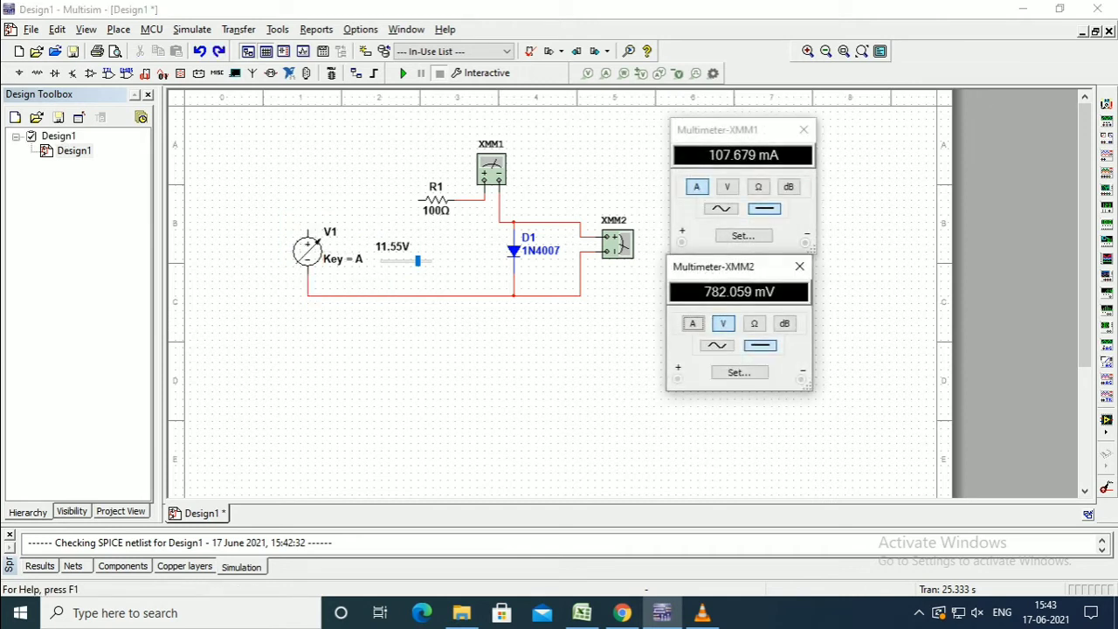
{"action": "left_click", "coordinate": [410, 296]}
{"action": "key", "text": "Delete"}
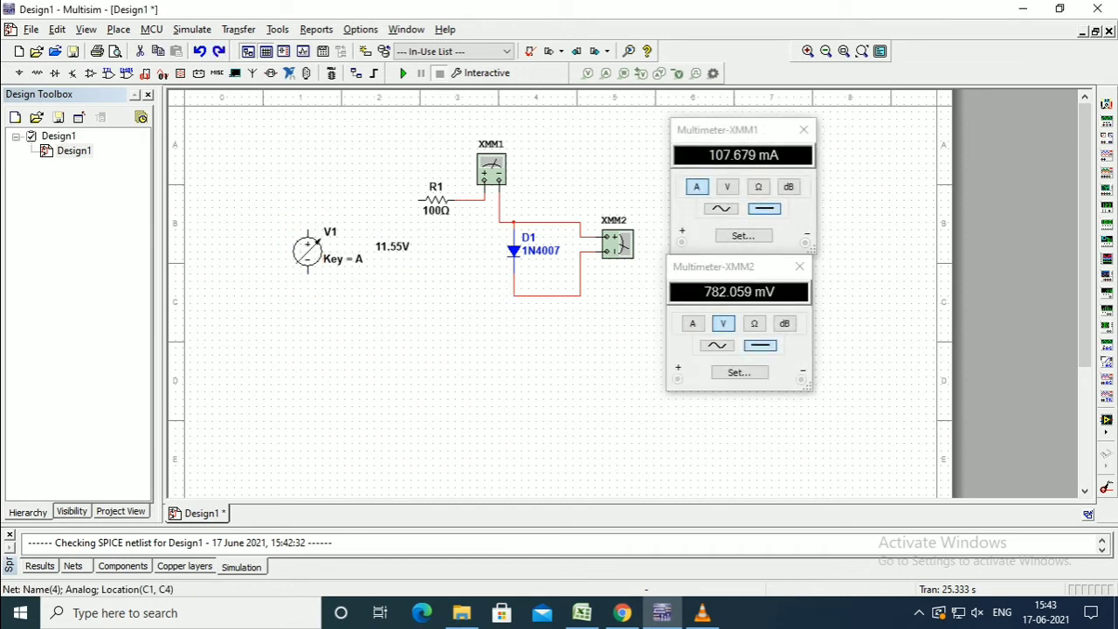
Step: Rotate source V1 by 180 degrees to reverse its polarity and rewire it to R1 and the diode's cathode
{"action": "left_click", "coordinate": [307, 251]}
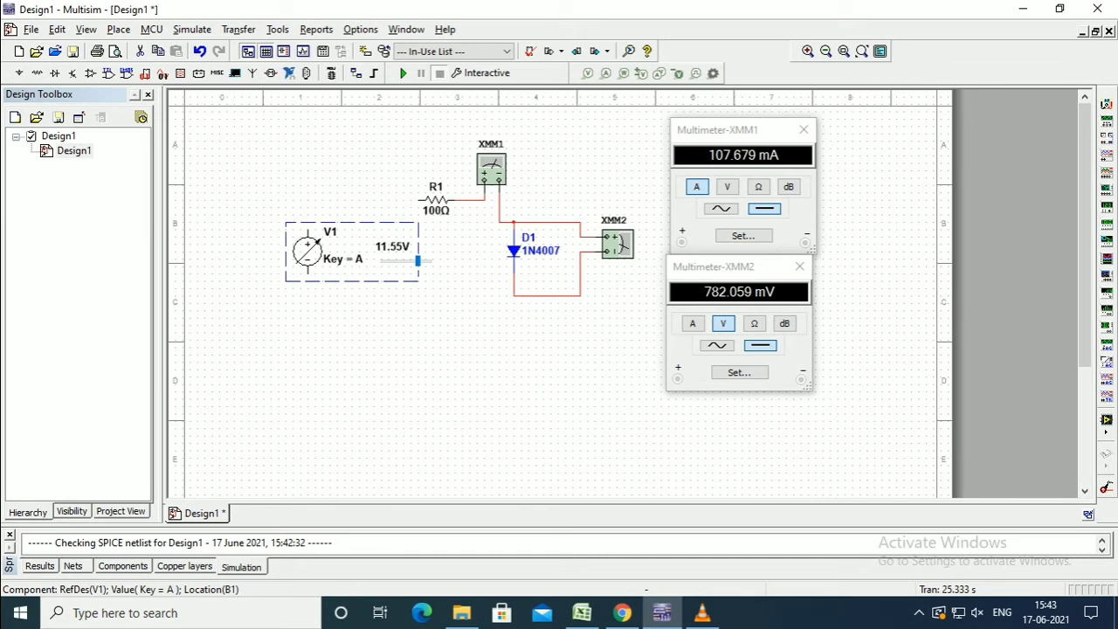
{"action": "key", "text": "ctrl+z"}
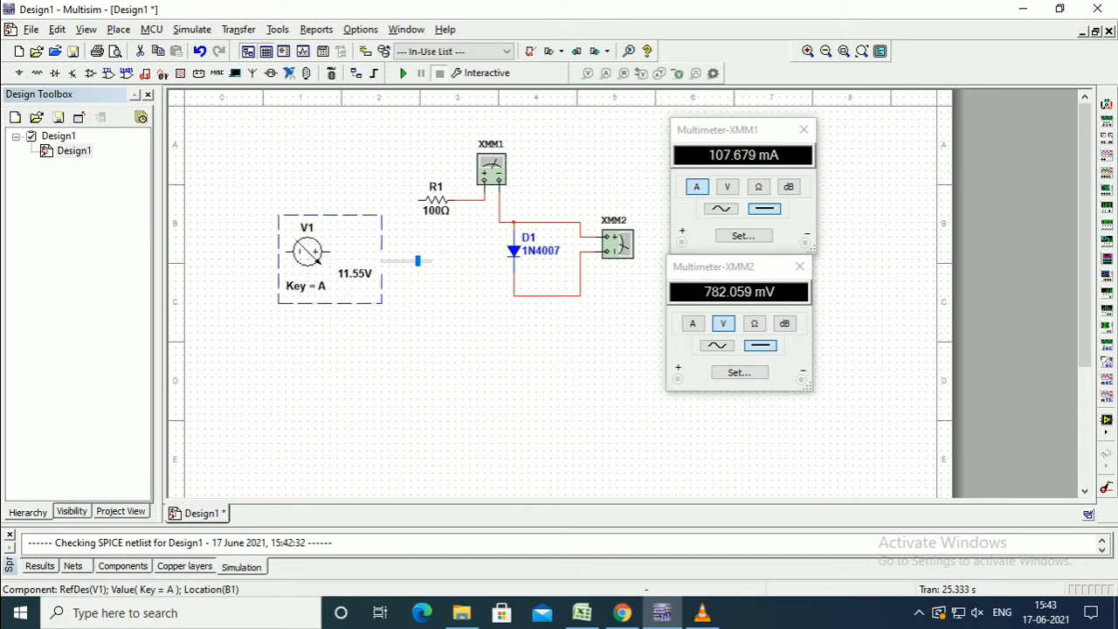
{"action": "key", "text": "ctrl+z"}
{"action": "key", "text": "ctrl+z"}
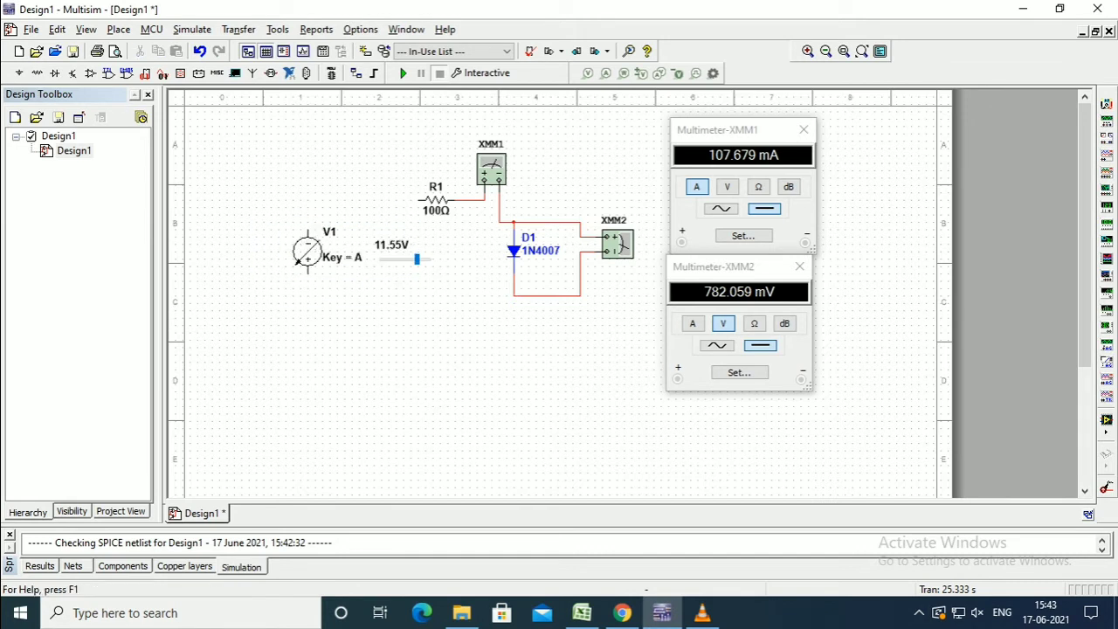
{"action": "key", "text": "ctrl+z"}
{"action": "key", "text": "ctrl+z"}
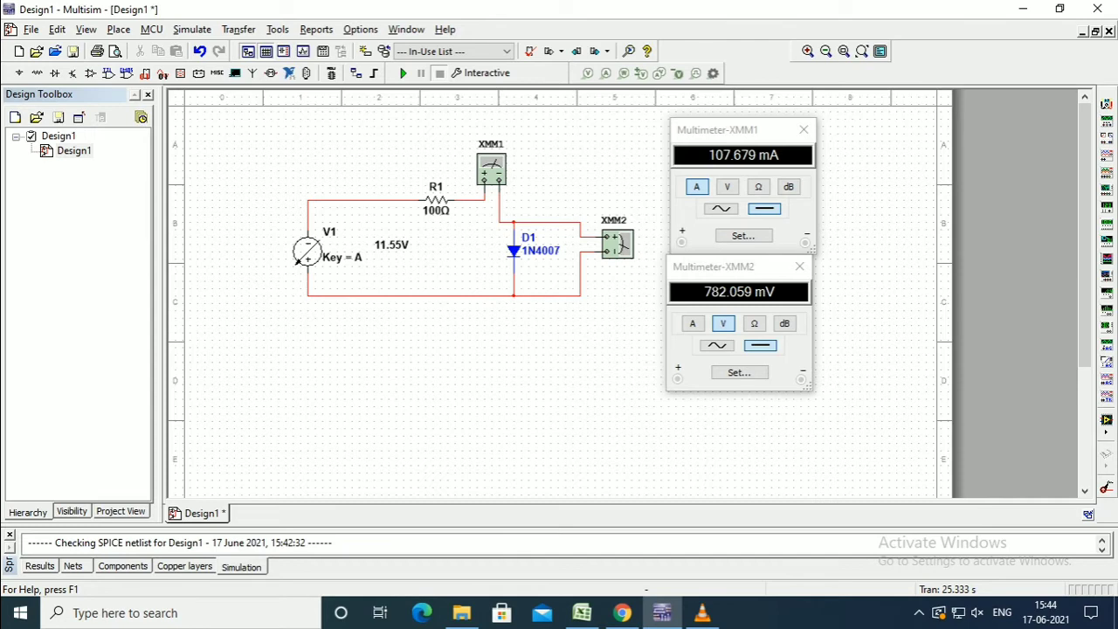
Step: Set the interactive source V1's maximum value to 1000 V and its increment to 1%
{"action": "double_click", "coordinate": [305, 251]}
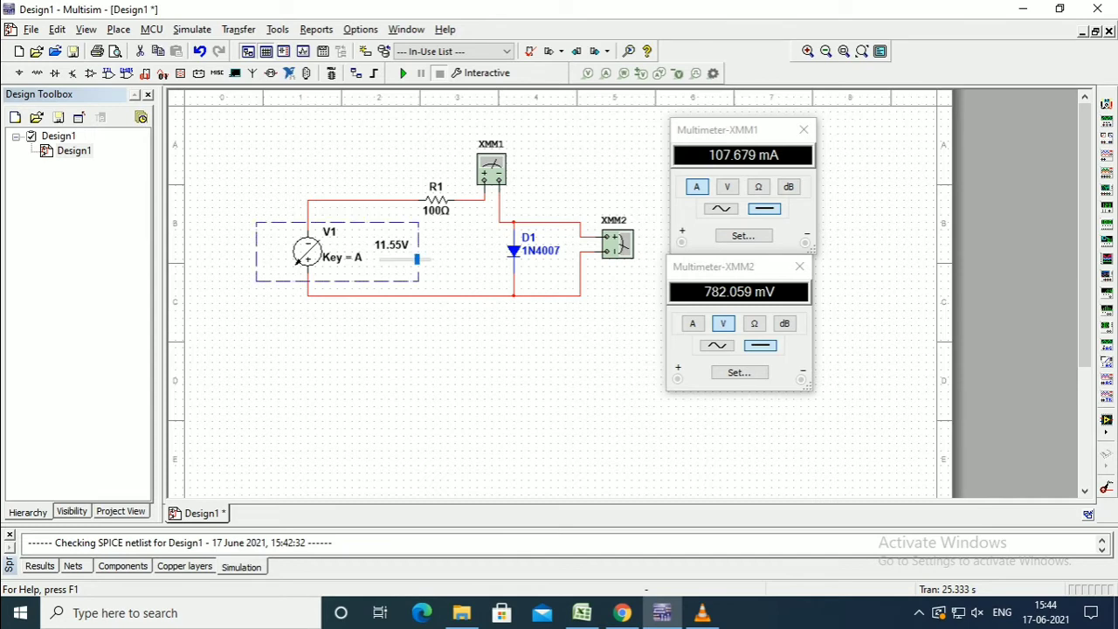
{"action": "left_click", "coordinate": [598, 187]}
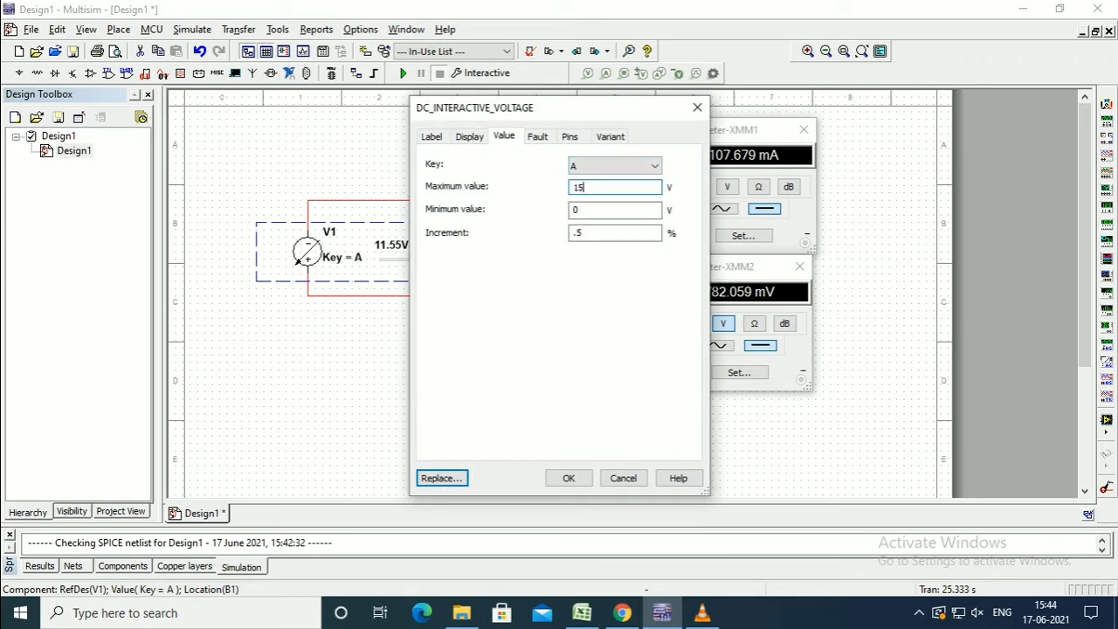
{"action": "key", "text": "BackSpace"}
{"action": "type", "text": "000"}
{"action": "key", "text": "Tab"}
{"action": "key", "text": "Tab"}
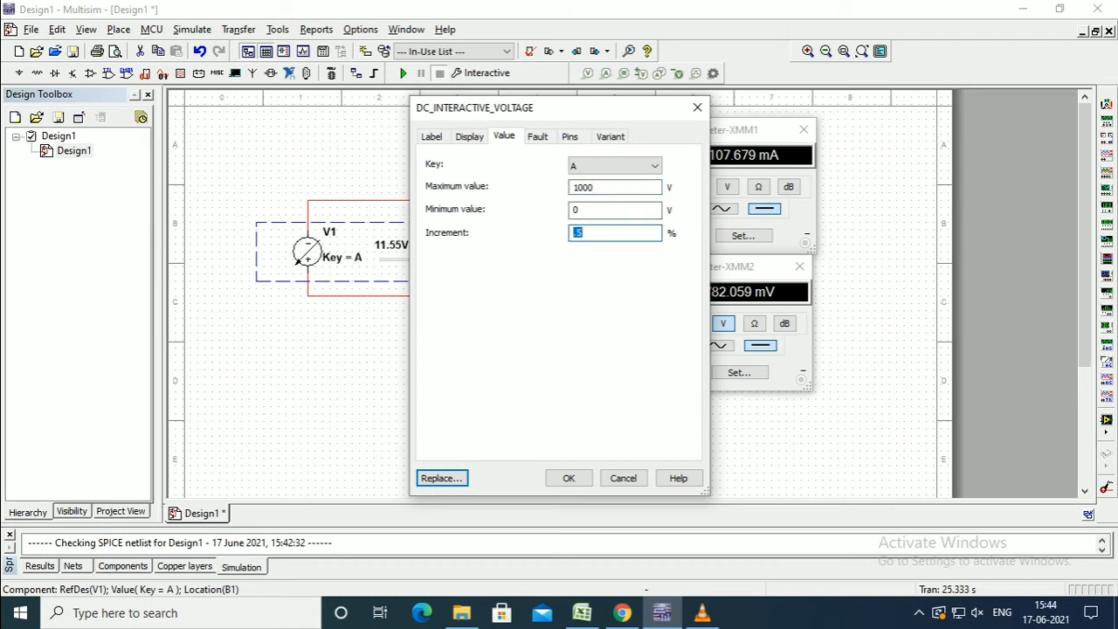
{"action": "type", "text": "1"}
{"action": "key", "text": "Return"}
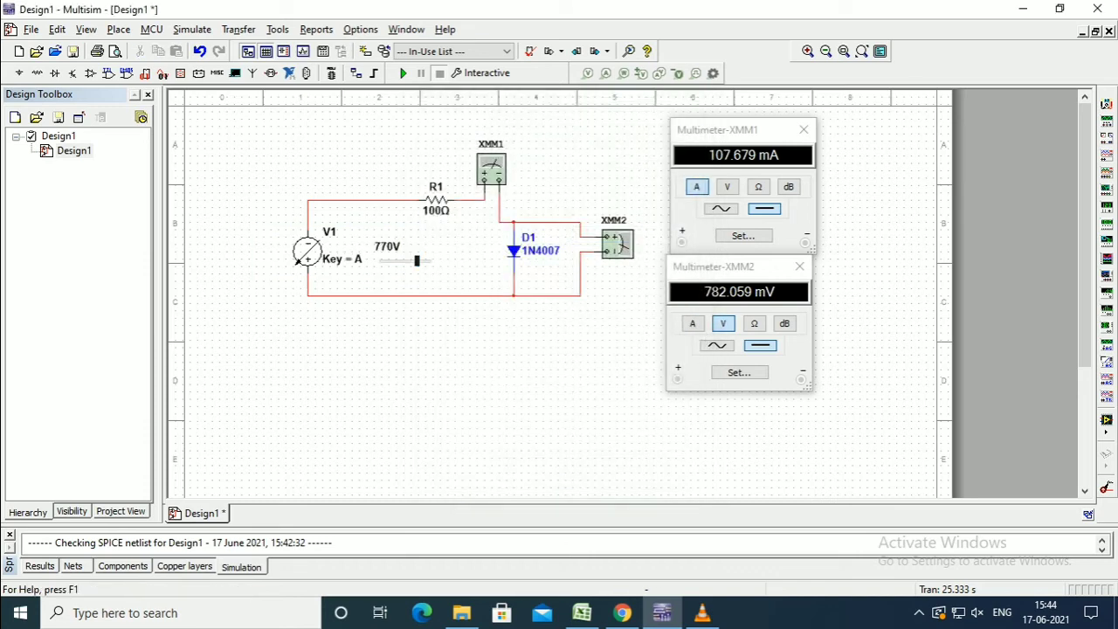
Step: Simulate the reverse-biased circuit with the source at 160 V, raising it to 390 V and higher while the simulation runs
{"action": "left_click_drag", "start_coordinate": [416, 261], "coordinate": [389, 261]}
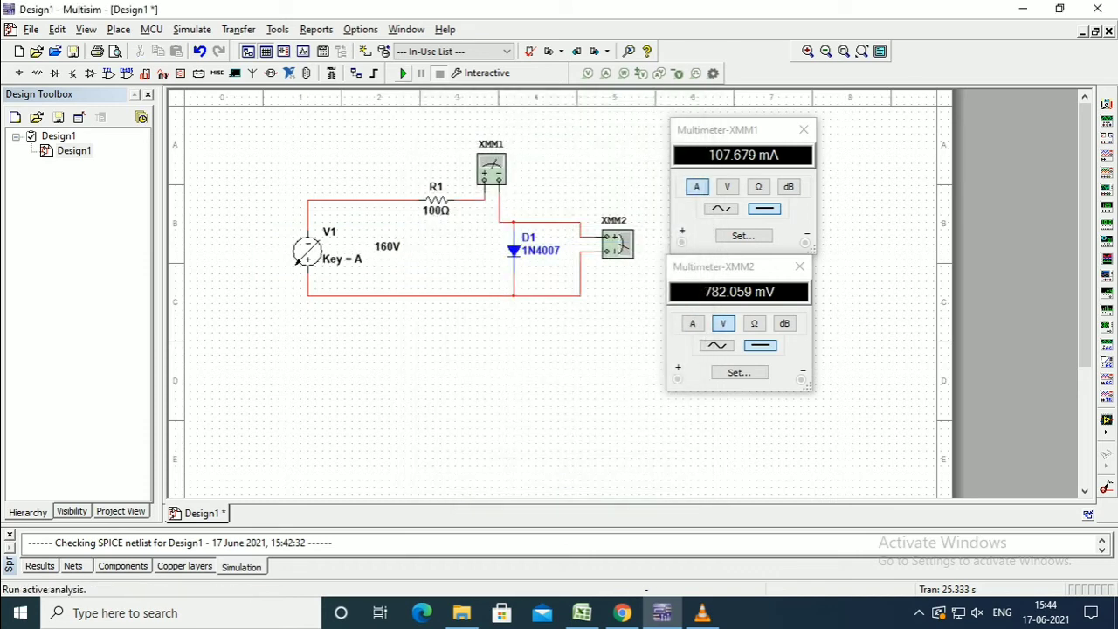
{"action": "left_click", "coordinate": [402, 72]}
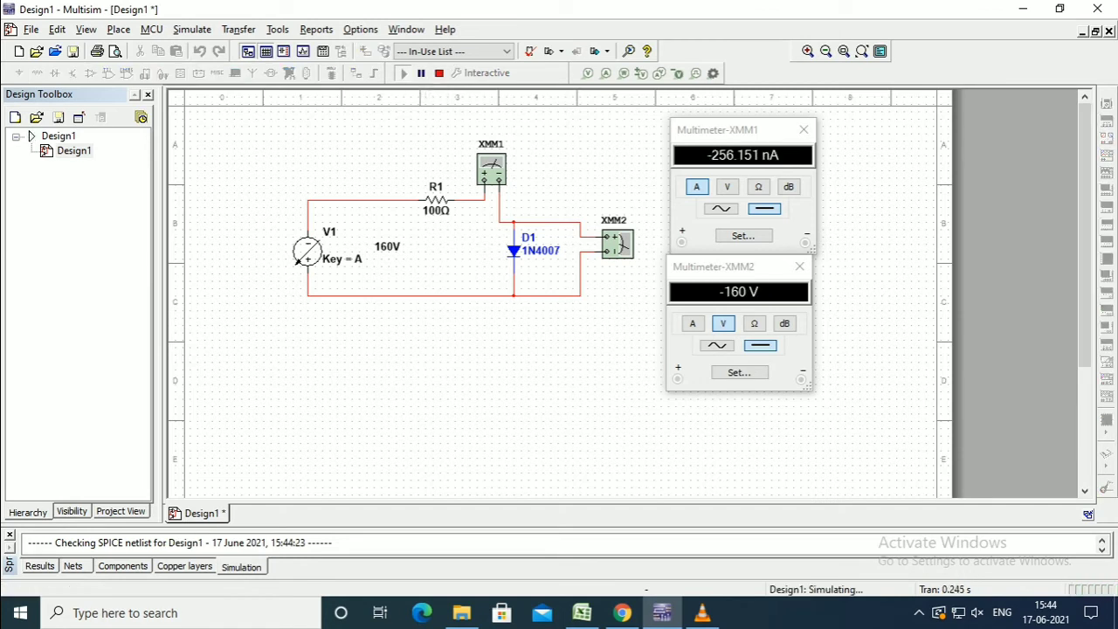
{"action": "mouse_move", "coordinate": [390, 261]}
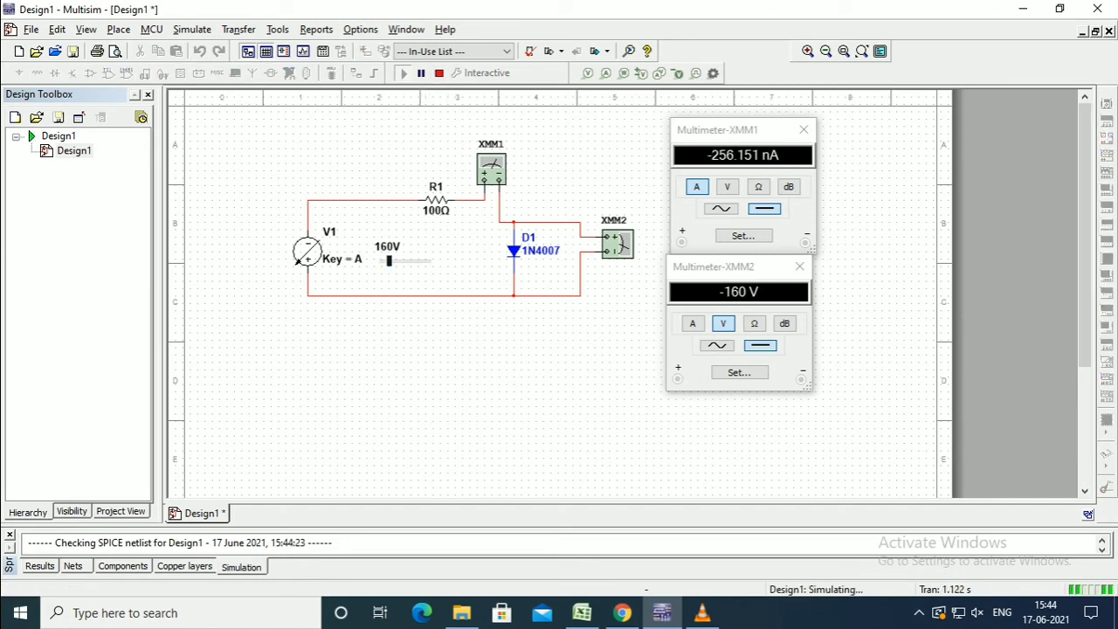
{"action": "left_click_drag", "start_coordinate": [390, 261], "coordinate": [400, 261]}
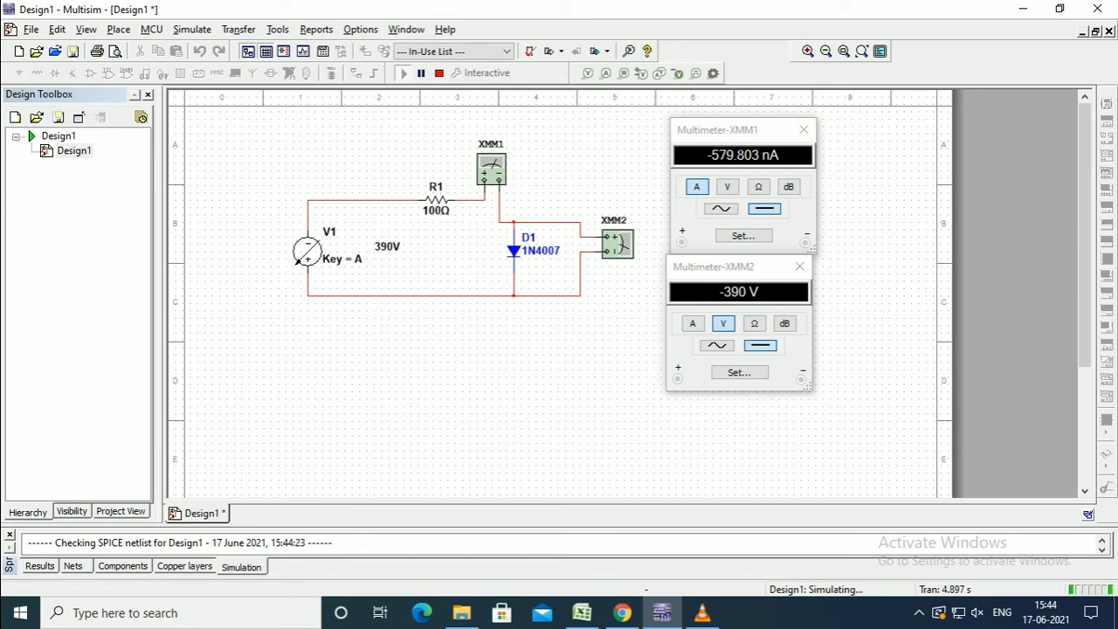
{"action": "mouse_move", "coordinate": [400, 261]}
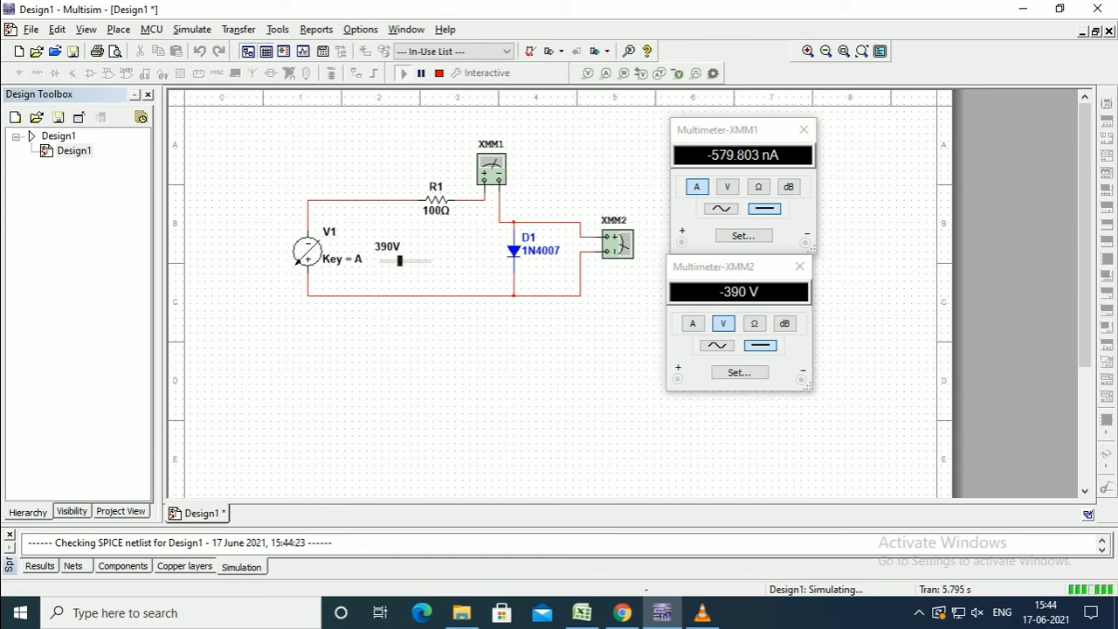
{"action": "left_click_drag", "start_coordinate": [400, 261], "coordinate": [419, 260]}
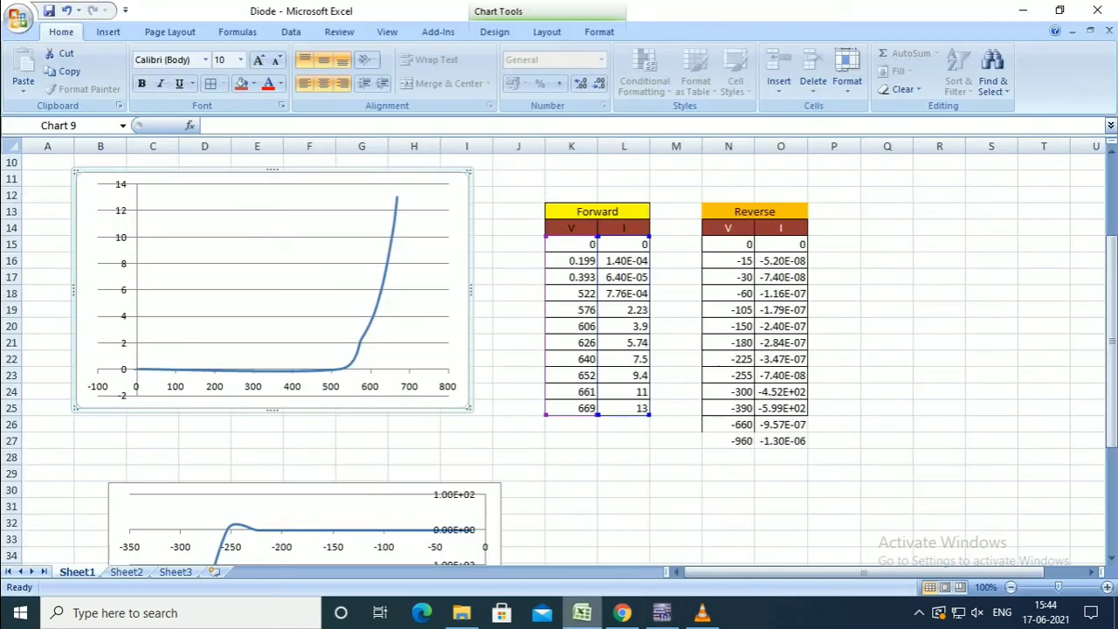
Step: Switch to the Excel workbook and insert a smooth-line scatter chart of the forward V and I data in K15:L25
{"action": "left_click", "coordinate": [582, 613]}
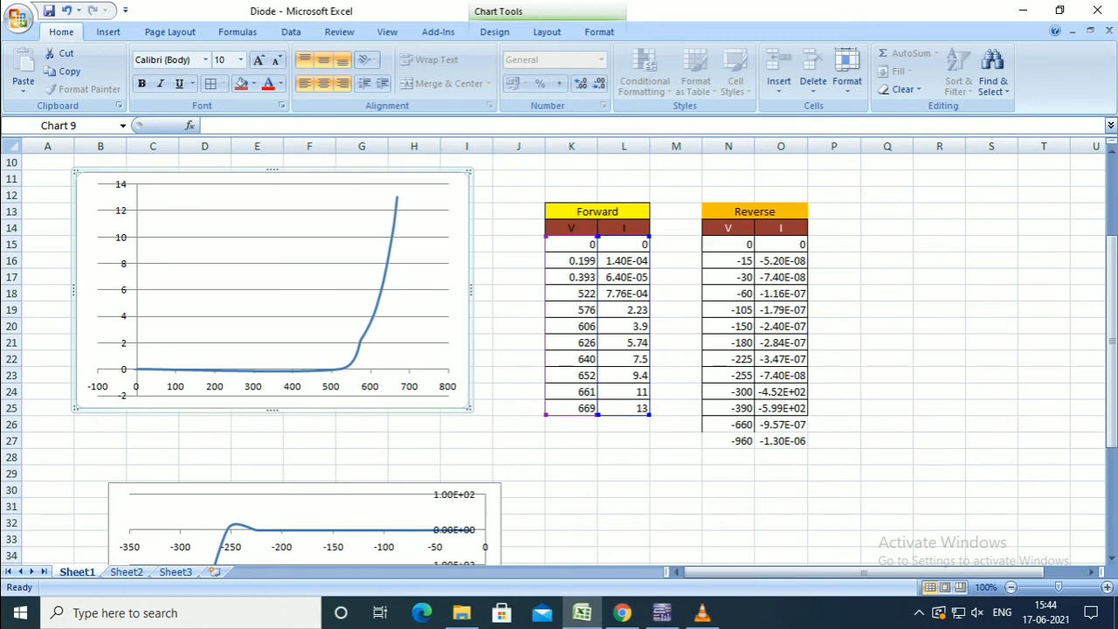
{"action": "scroll", "coordinate": [559, 350], "scroll_direction": "down", "scroll_amount": 3}
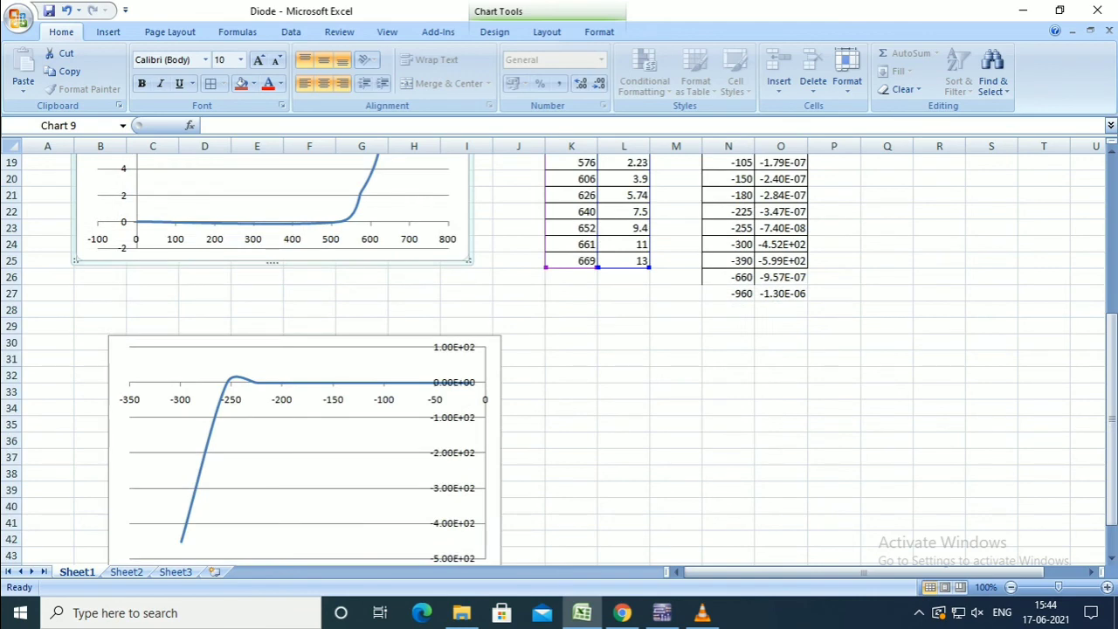
{"action": "scroll", "coordinate": [559, 350], "scroll_direction": "down", "scroll_amount": 1}
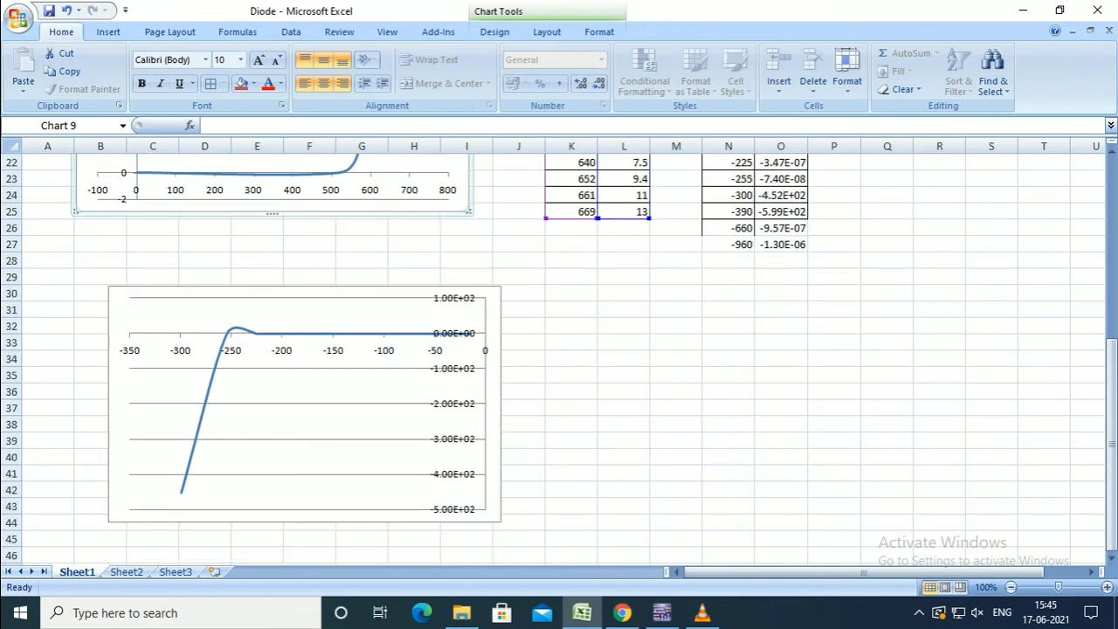
{"action": "scroll", "coordinate": [559, 349], "scroll_direction": "up", "scroll_amount": 6}
{"action": "left_click", "coordinate": [594, 343]}
{"action": "left_click_drag", "start_coordinate": [594, 343], "coordinate": [647, 509]}
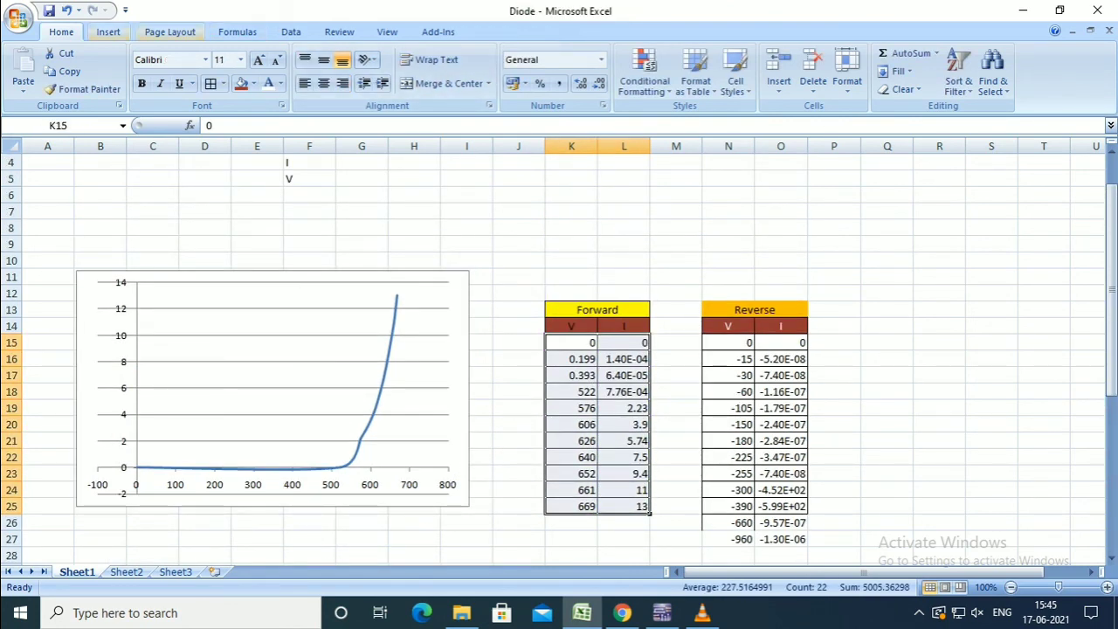
{"action": "left_click", "coordinate": [109, 32]}
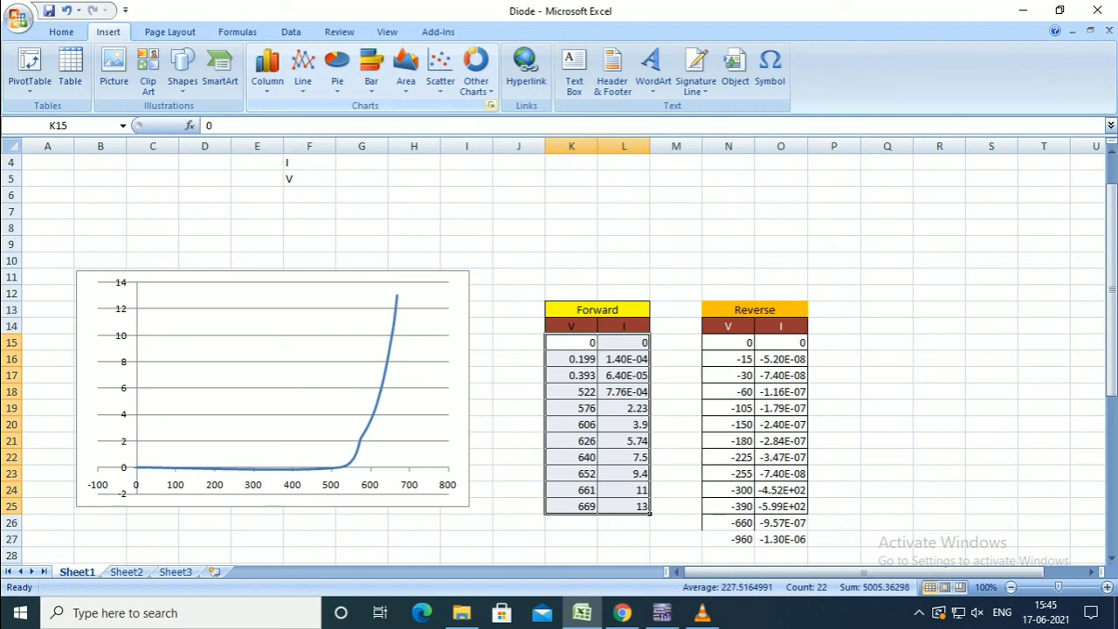
{"action": "left_click", "coordinate": [440, 74]}
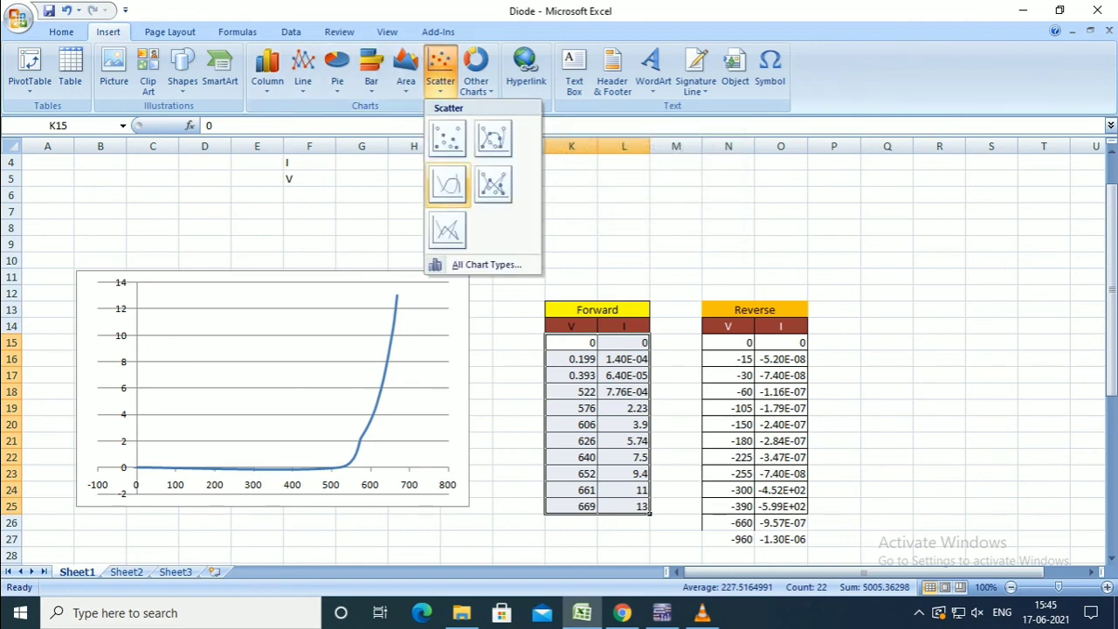
{"action": "left_click", "coordinate": [447, 184]}
Step: Move the new scatter chart clear of the forward table, to columns N through T starting at about row 5
{"action": "left_click_drag", "start_coordinate": [751, 262], "coordinate": [956, 181]}
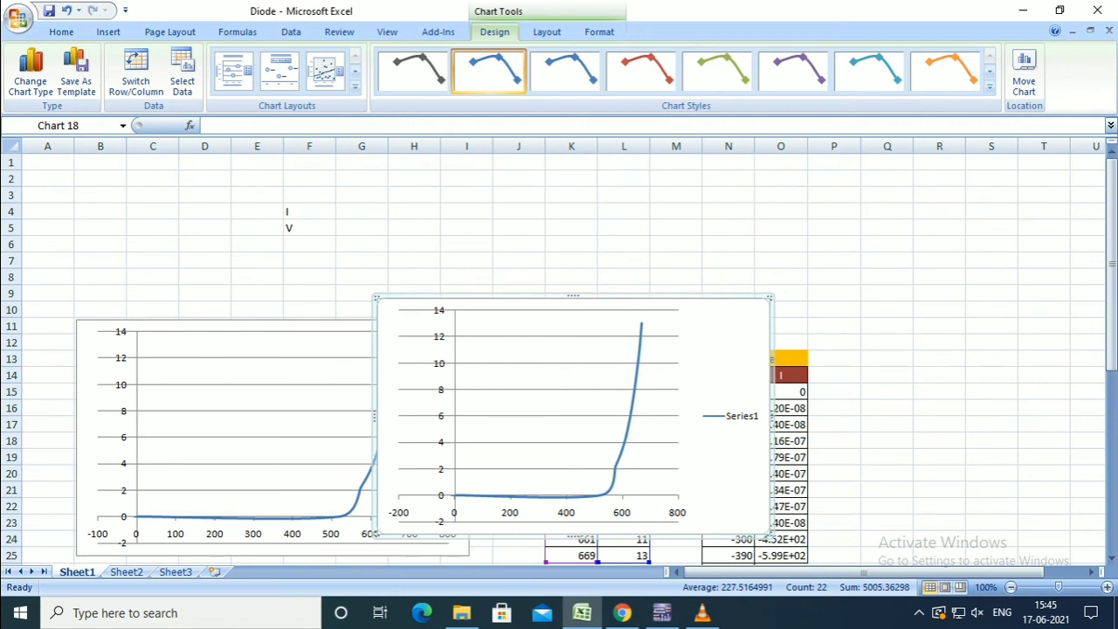
{"action": "left_click_drag", "start_coordinate": [572, 411], "coordinate": [926, 345]}
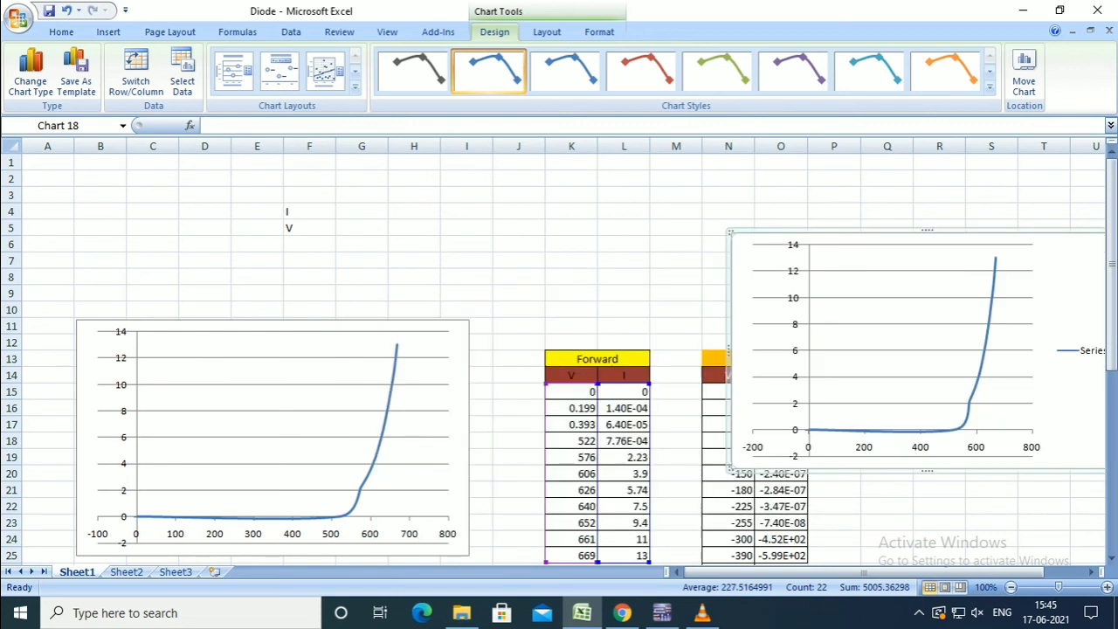
{"action": "scroll", "coordinate": [559, 350], "scroll_direction": "down", "scroll_amount": 1}
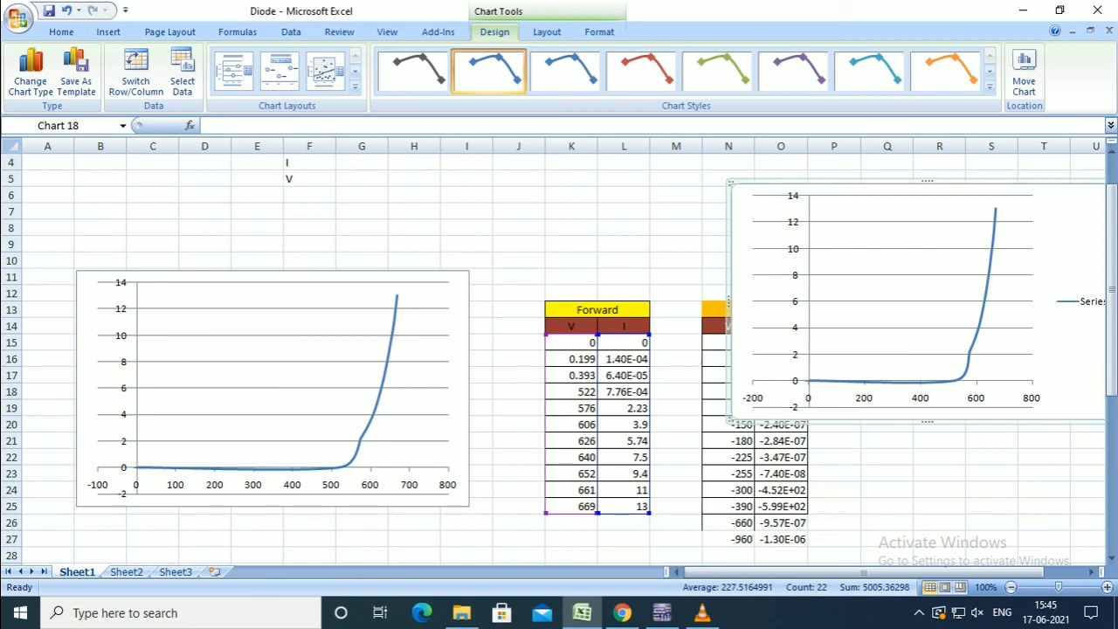
{"action": "left_click_drag", "start_coordinate": [1061, 236], "coordinate": [1039, 235]}
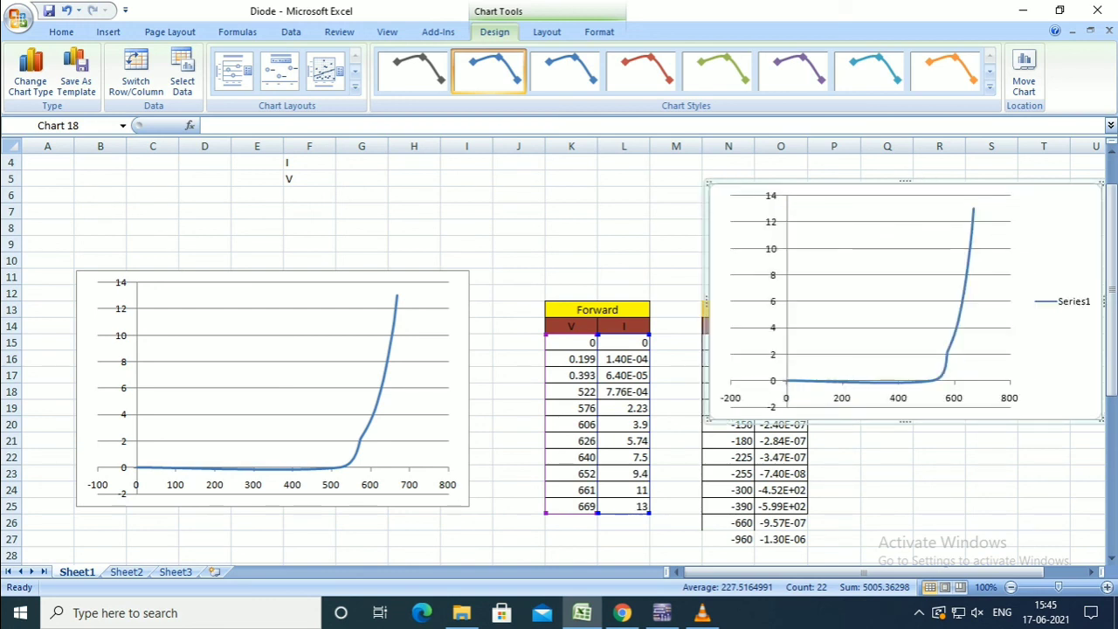